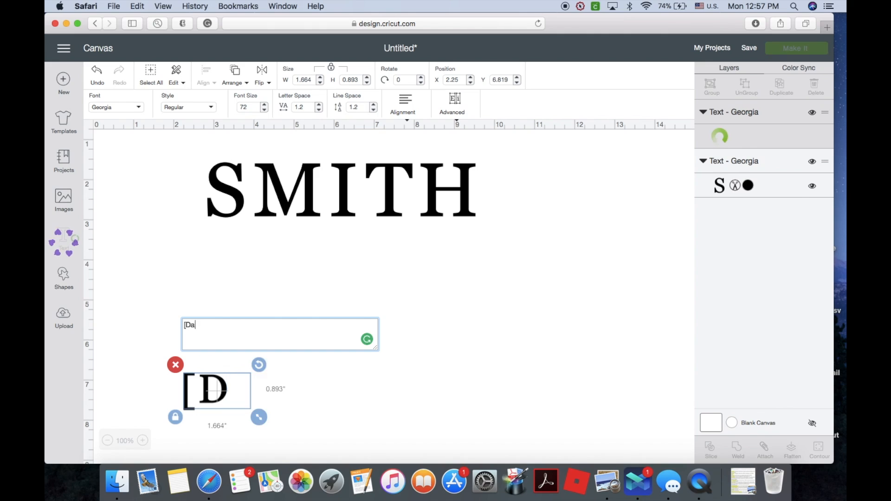
Finish the lower text as two first names separated by "|" and enclosed in square brackets.
type("|")
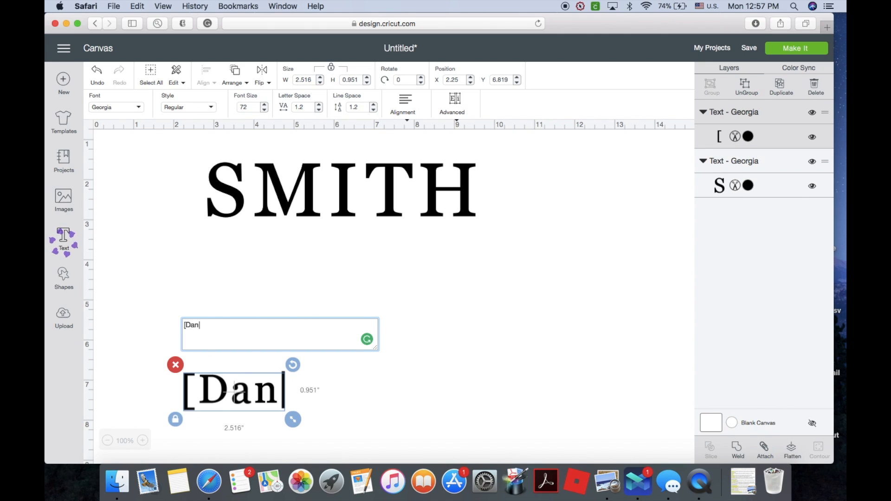
type("Cece")
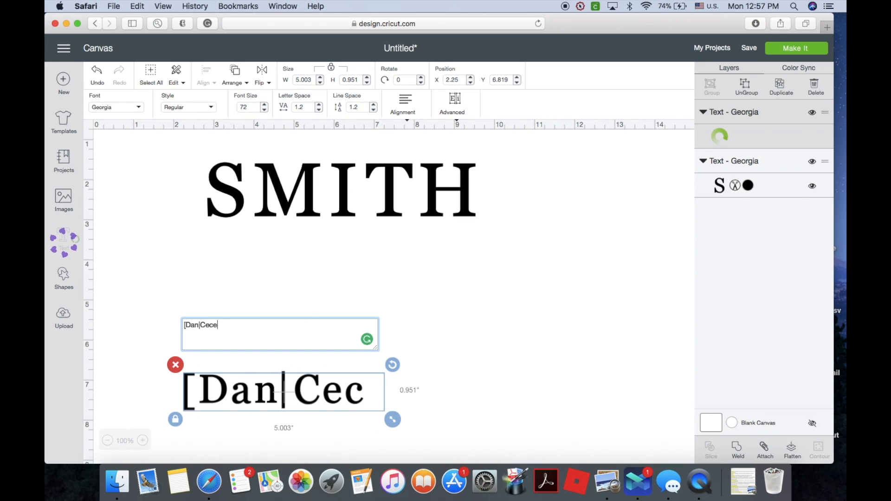
type("]")
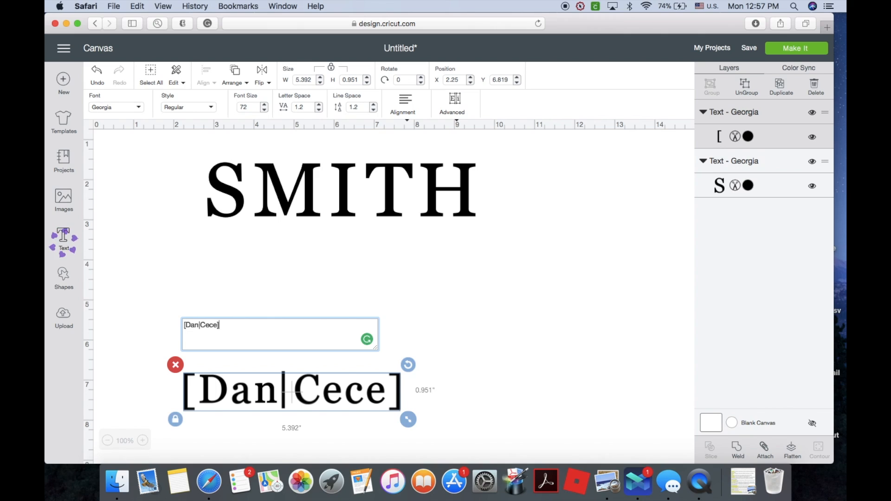
Find the I Love Glitter font by searching for "glitter" and apply it to the first-names text.
left_click(139, 109)
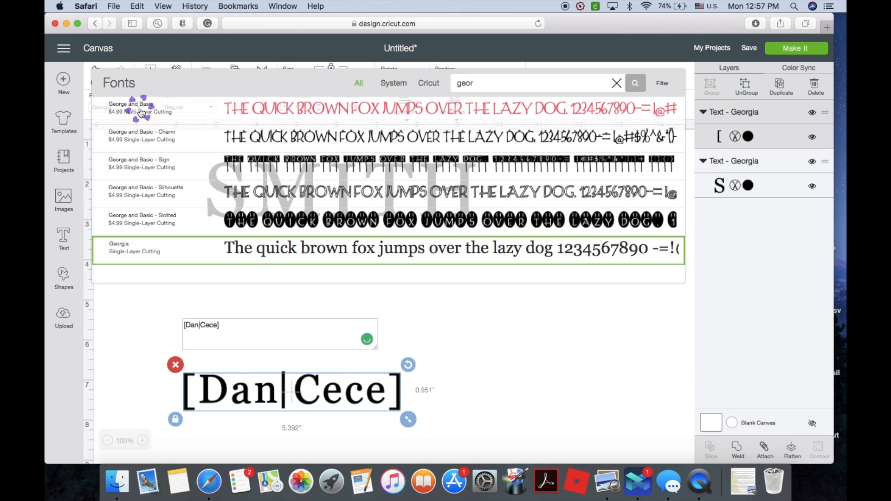
left_click(489, 84)
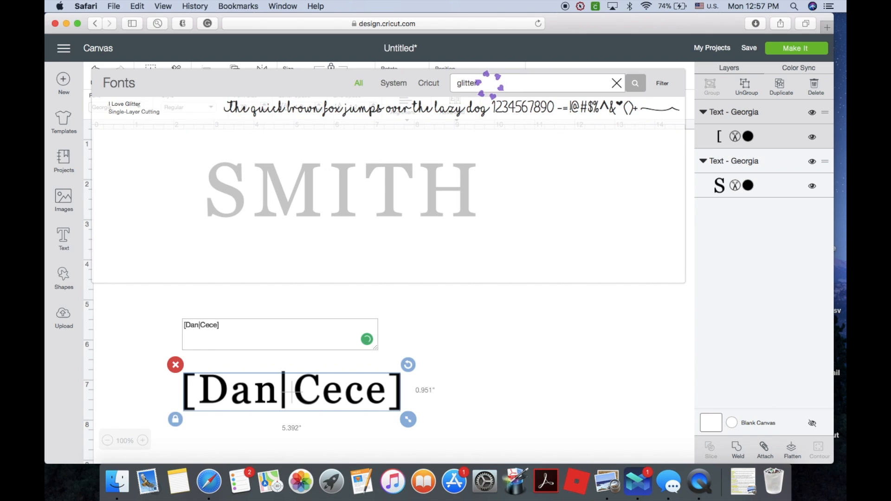
left_click(448, 111)
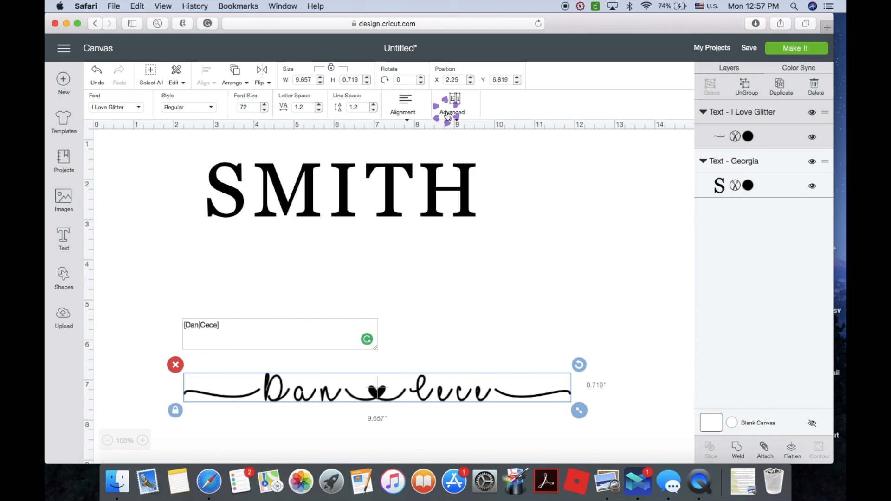
Place the script names just beneath the surname and reduce their letter space to -0.3.
left_click_drag(375, 398, 346, 266)
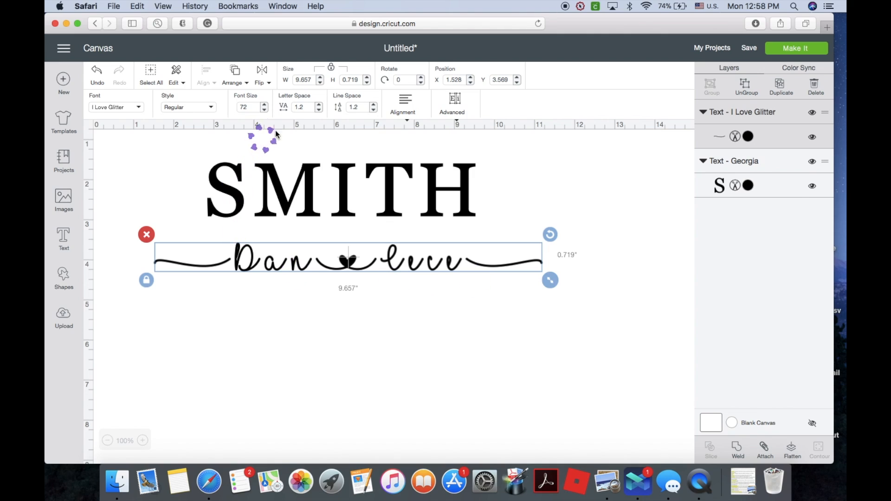
left_click(319, 110)
left_click(319, 110)
left_click(320, 110)
left_click(319, 110)
left_click(319, 110)
left_click(319, 110)
left_click(319, 110)
left_click(320, 110)
left_click(319, 110)
left_click(319, 110)
left_click(319, 110)
left_click(319, 109)
left_click(319, 110)
left_click(319, 110)
left_click(319, 110)
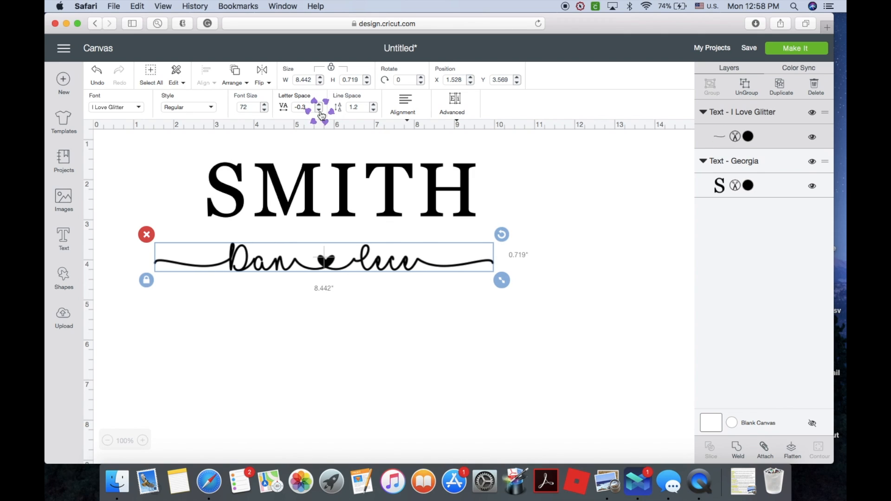
Ungroup the script names text into separate letters.
left_click(145, 441)
left_click(374, 377)
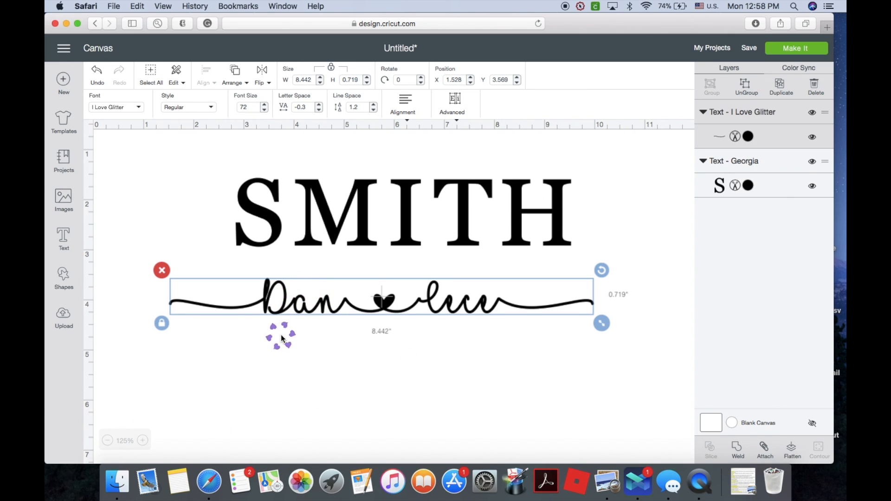
left_click(748, 88)
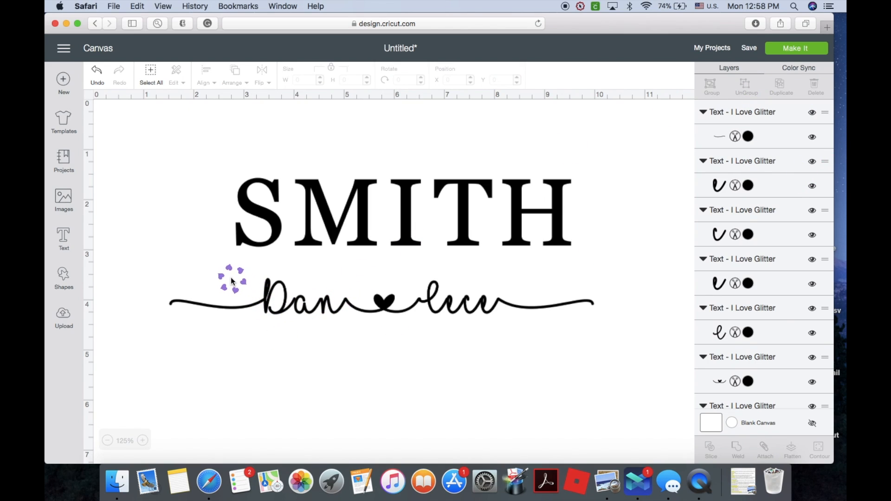
Close the gap at the left swash of the script names and weld all their letters into one shape.
mouse_move(216, 271)
left_mouse_down()
mouse_move(277, 326)
mouse_move(269, 309)
left_mouse_up()
left_click(136, 316)
left_click_drag(153, 273, 616, 332)
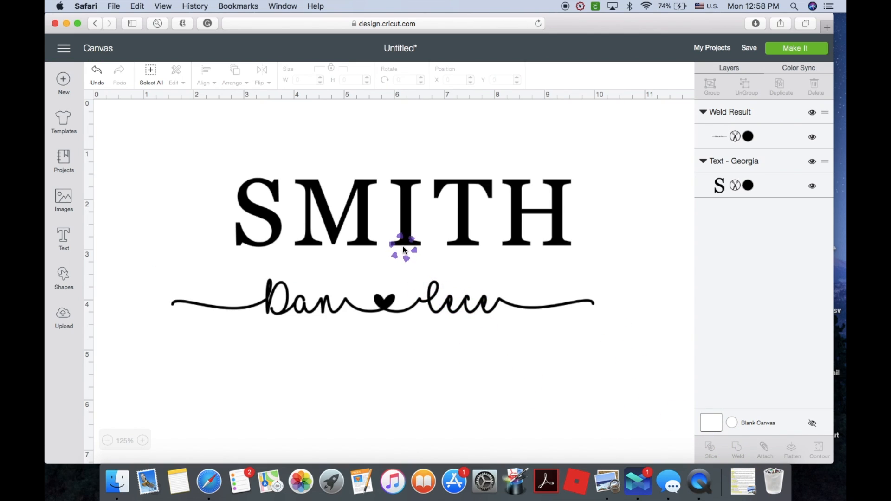
Shift the surname to the left and center the welded script names just beneath it.
left_click_drag(407, 236, 361, 236)
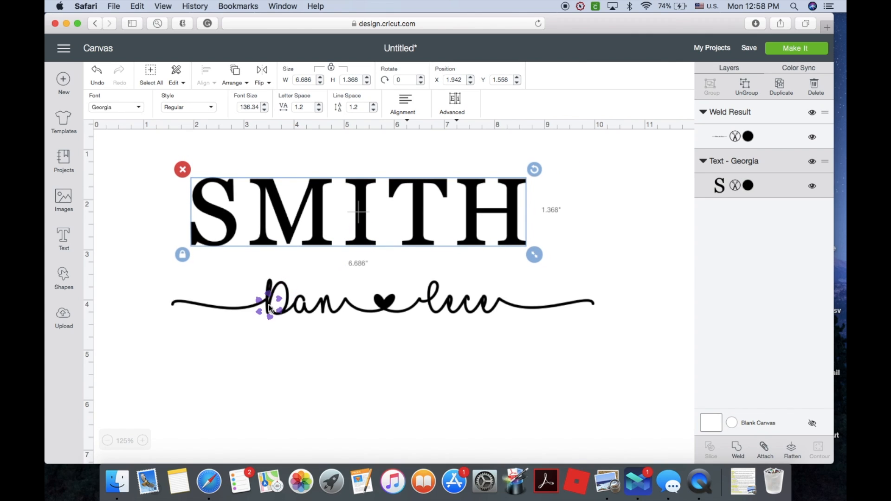
left_click_drag(383, 307, 359, 298)
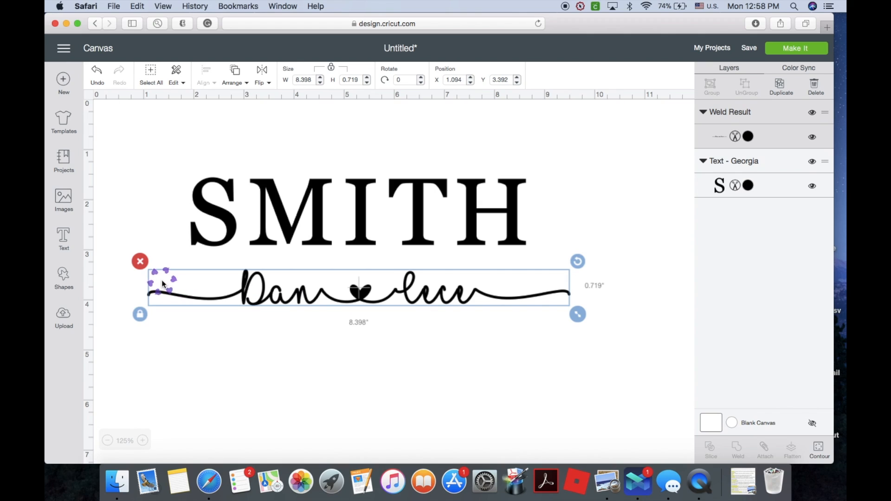
left_click(576, 327)
Overlay the script names across the middle of the surname and scale them to about 7.5 inches wide.
left_click_drag(364, 297, 375, 220)
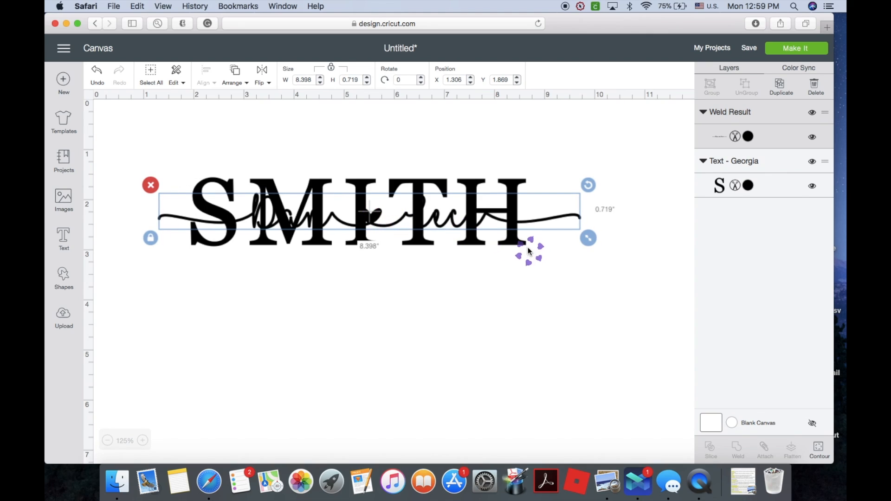
left_click_drag(587, 239, 526, 233)
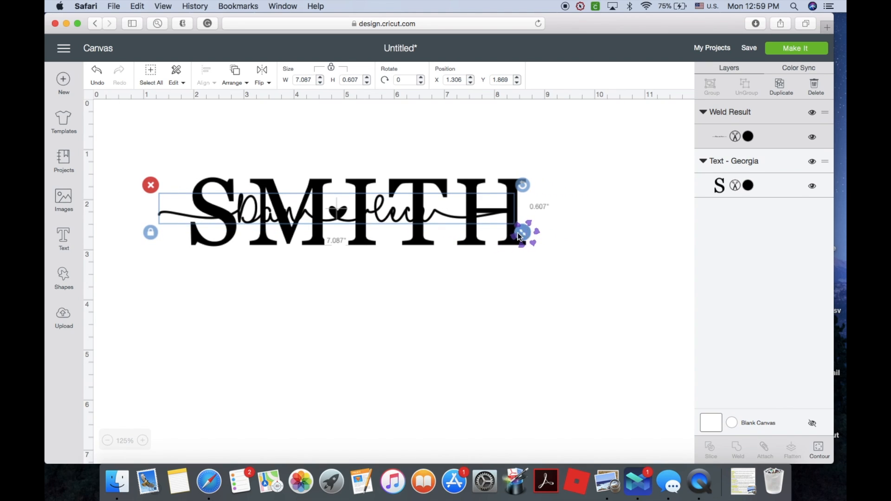
left_click_drag(400, 214, 416, 217)
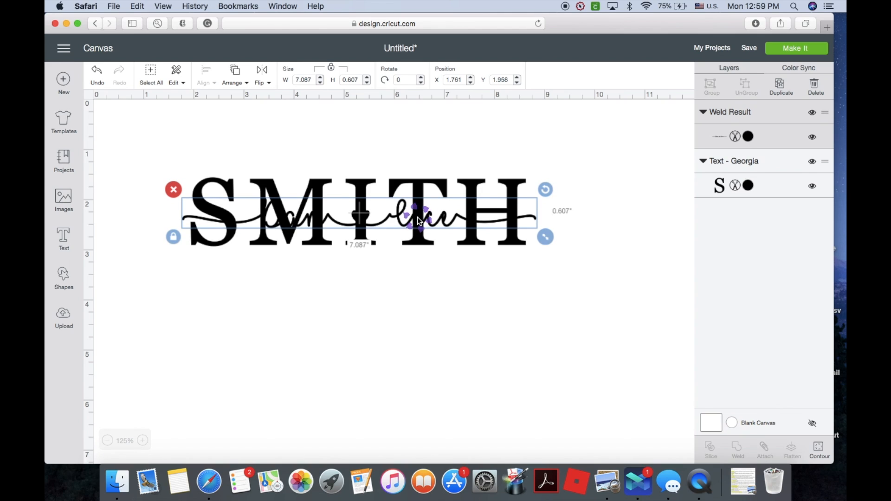
mouse_move(546, 235)
left_mouse_down()
mouse_move(539, 234)
mouse_move(565, 237)
mouse_move(541, 223)
left_mouse_up()
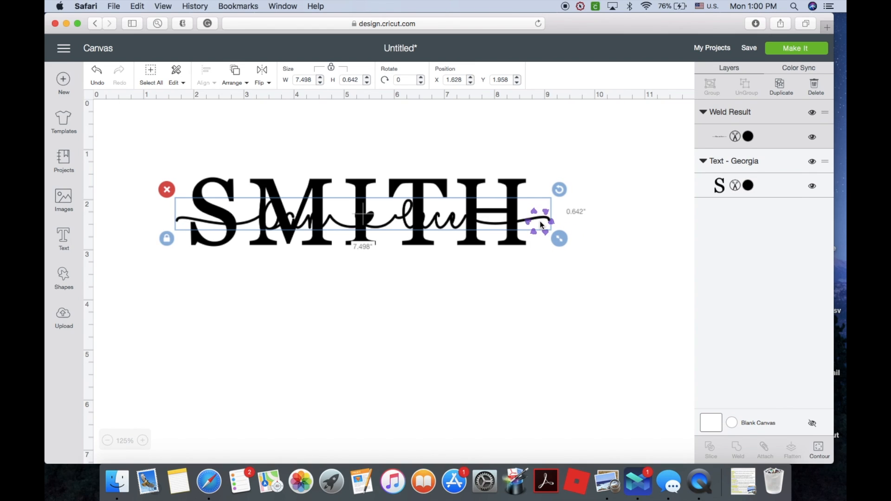
Center the script names and the surname on each other, both horizontally and vertically, and deselect them.
left_click_drag(307, 144, 373, 299)
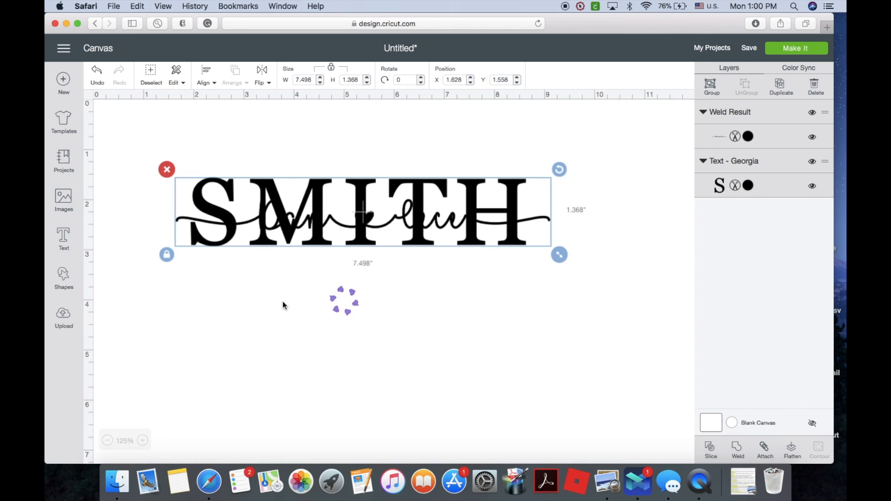
left_click(206, 76)
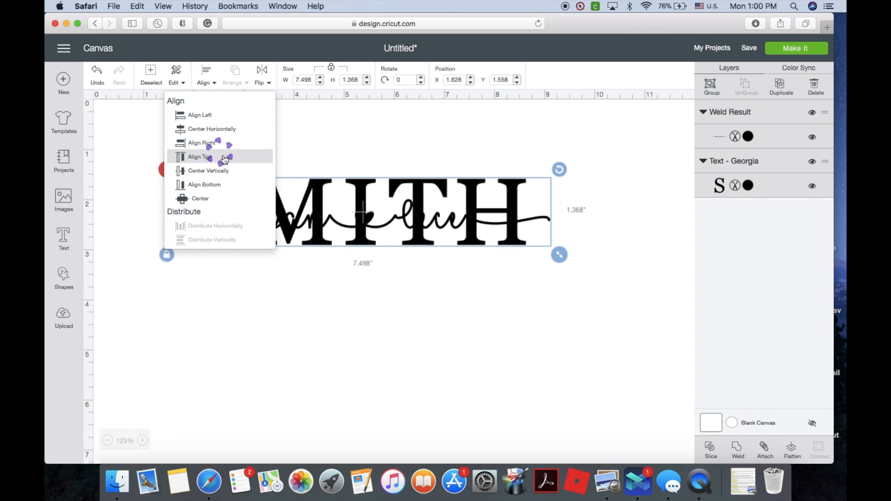
left_click(219, 198)
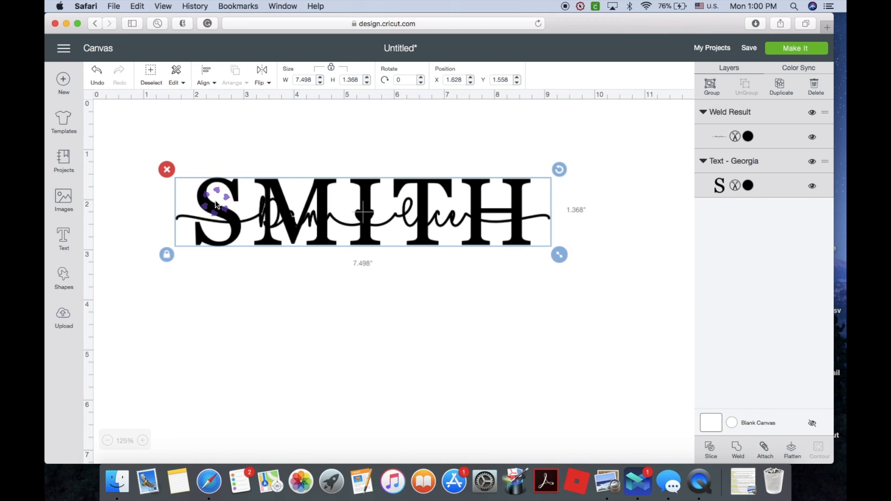
left_click(348, 208)
left_click(603, 377)
Change the blank canvas color to light purple #B08FC2.
left_click(763, 423)
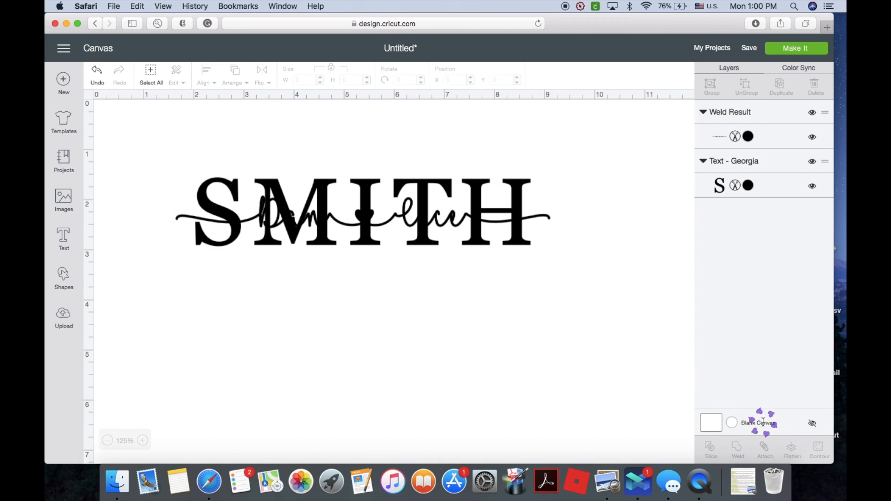
left_click(735, 424)
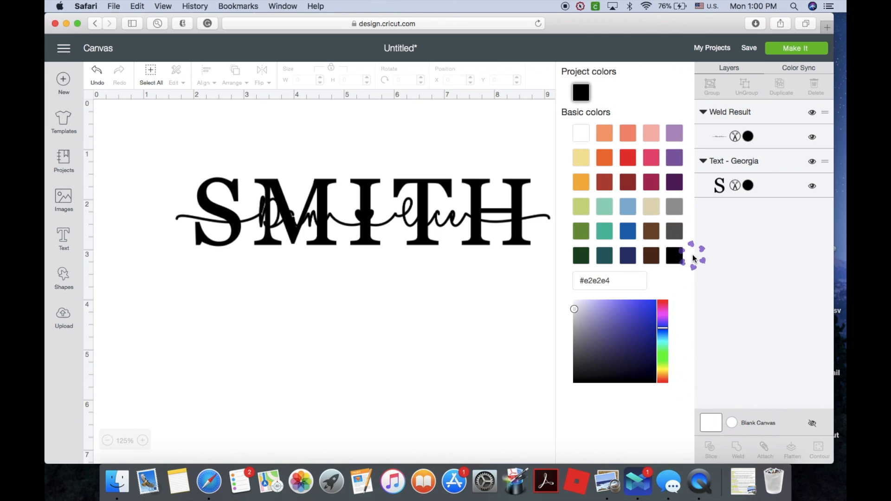
left_click(677, 138)
left_click(369, 306)
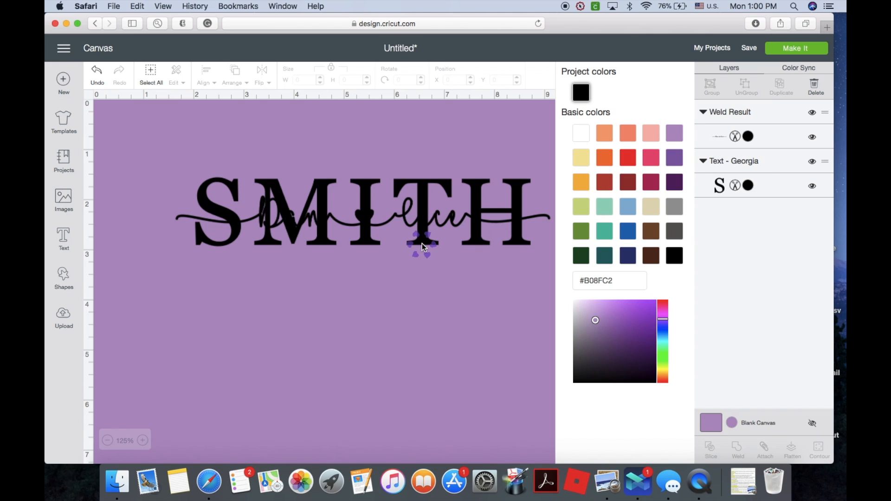
left_click(395, 292)
Move the welded script names back beneath the surname and place a duplicate of them below.
left_click_drag(367, 221, 365, 298)
left_click(781, 84)
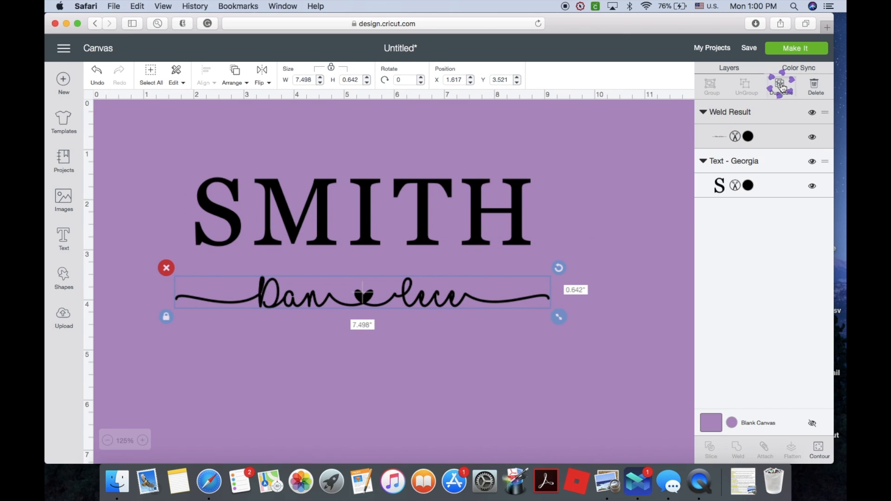
left_click_drag(392, 320, 386, 360)
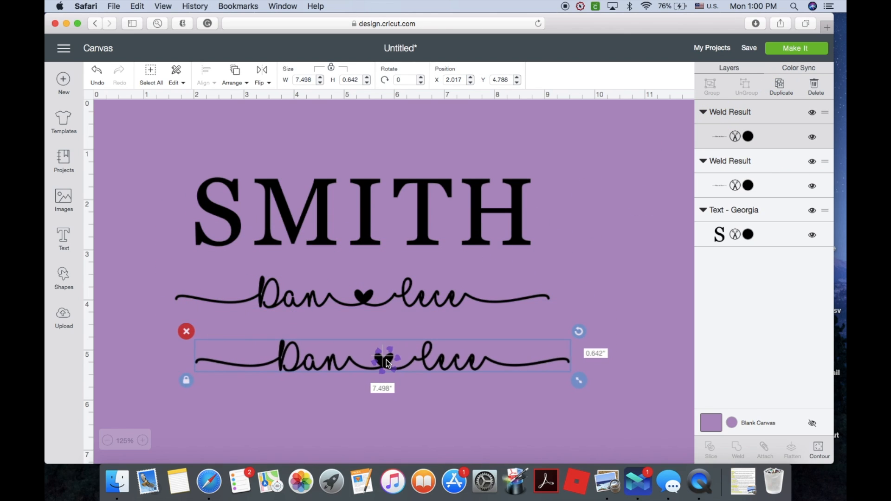
Color the duplicated script names Rose Pink and set their layer type to Print.
left_click(747, 136)
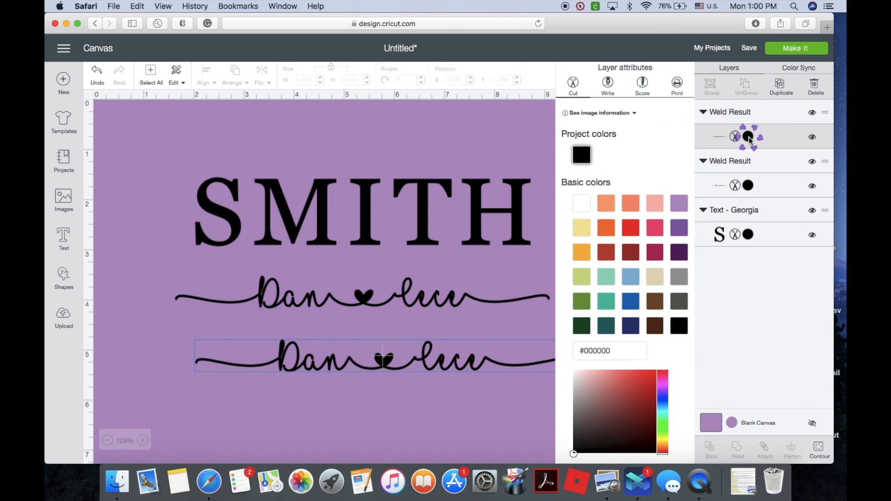
left_click(675, 207)
left_click(655, 227)
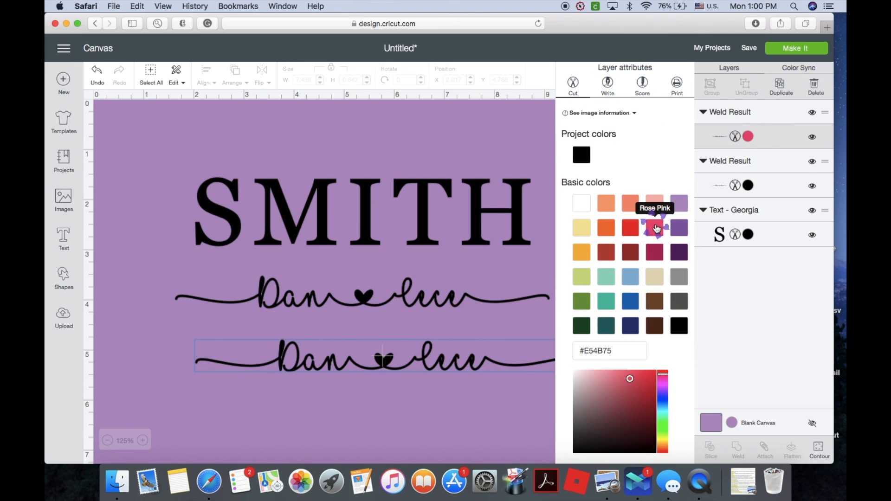
left_click(573, 85)
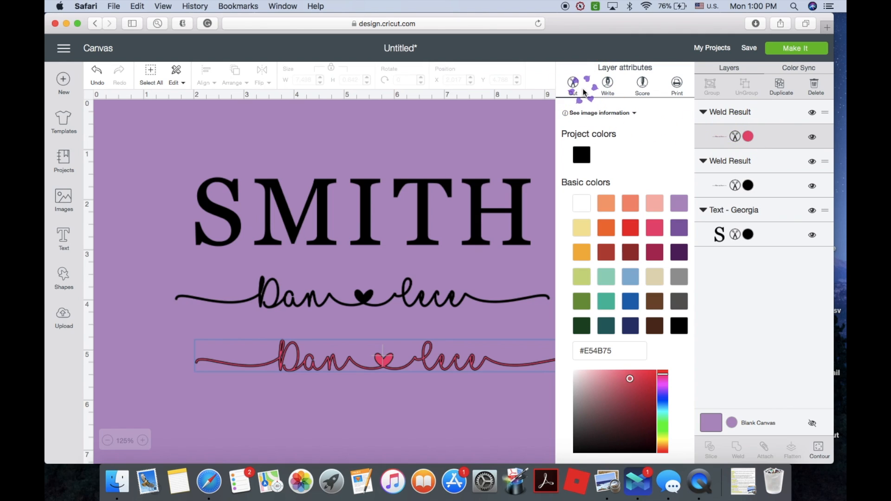
left_click(678, 83)
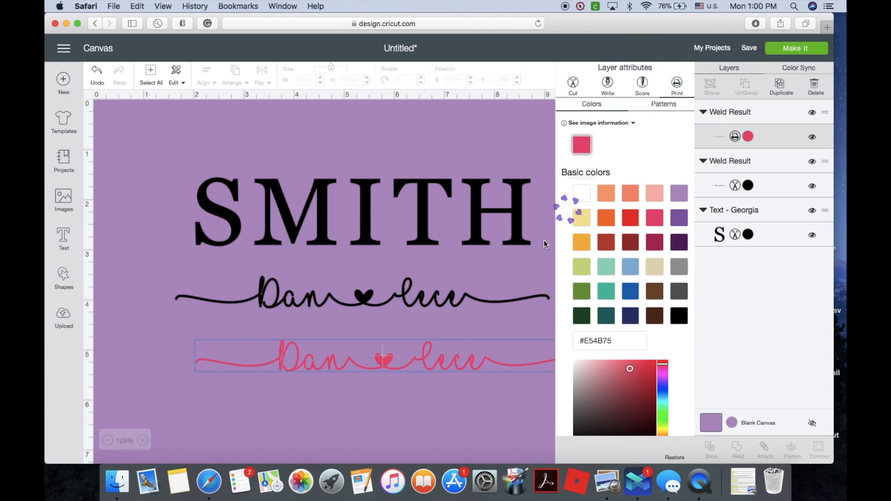
Proceed to making the project and open the print setup for the first mat.
left_click(779, 52)
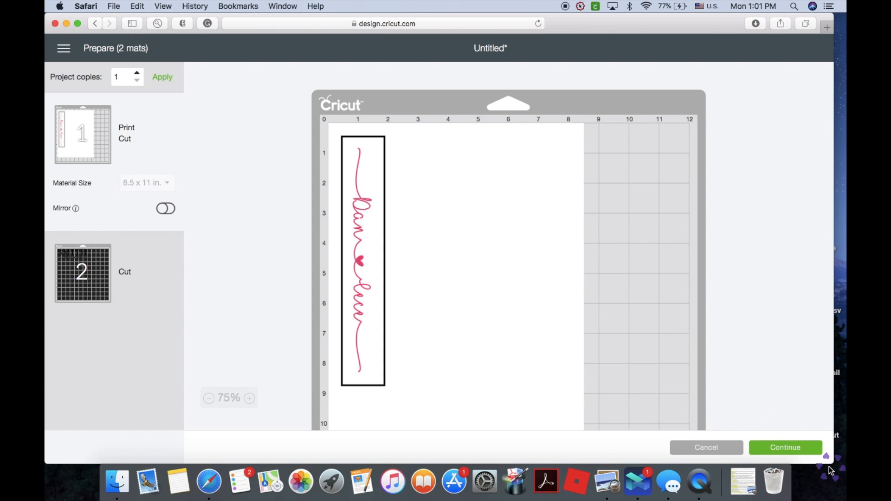
left_click(807, 447)
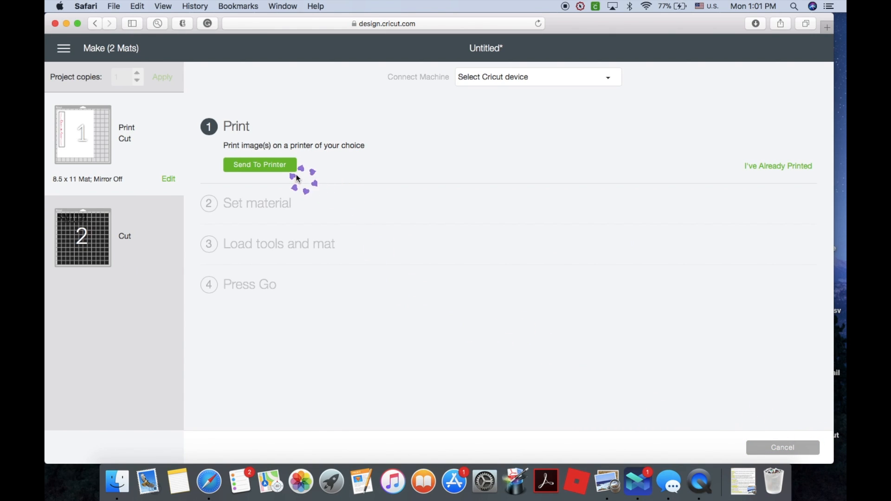
left_click(278, 168)
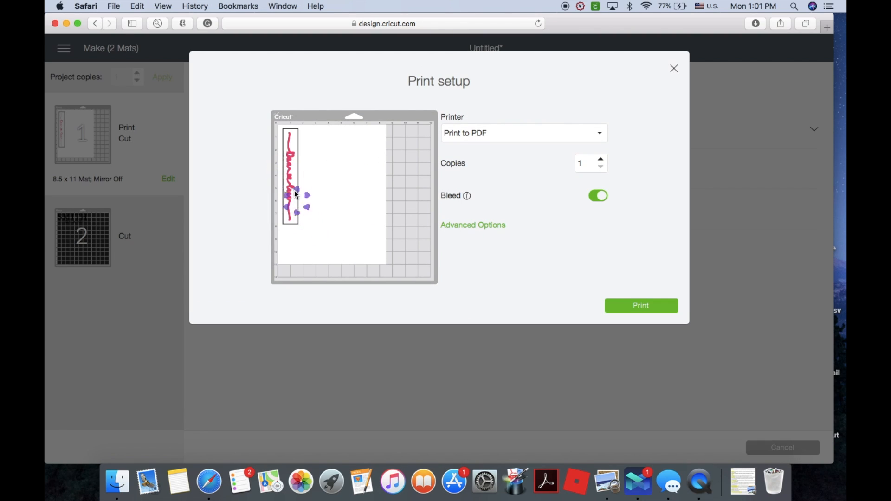
Compare the print preview with Bleed on and off, leaving Bleed off.
left_click(598, 197)
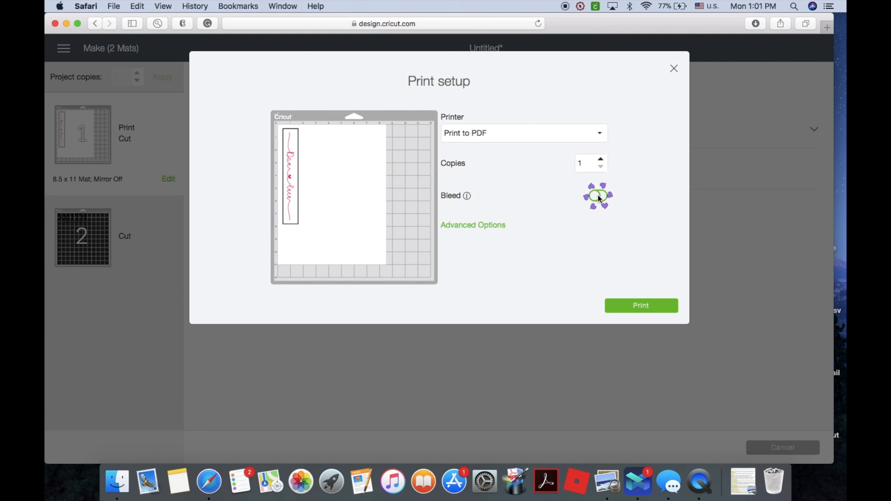
left_click(599, 196)
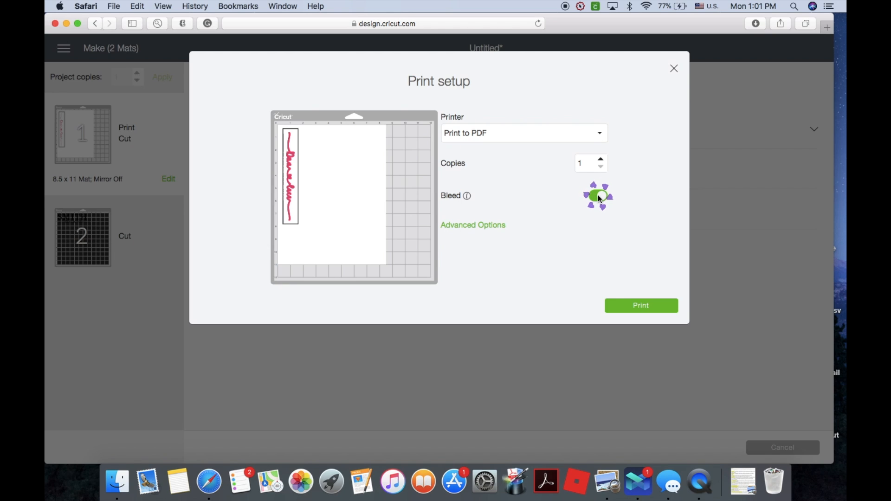
left_click(598, 196)
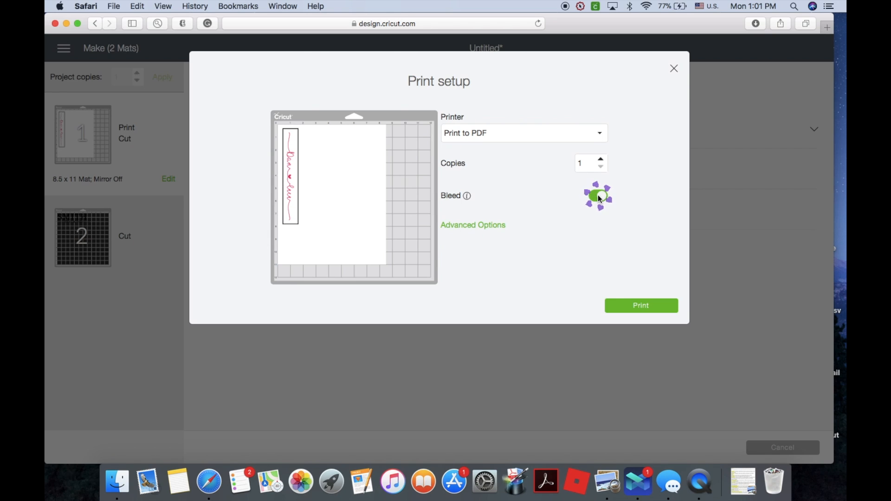
Save the print preview image with Bleed on to the Desktop as sample.png.
left_click_drag(356, 200, 294, 192)
right_click(291, 190)
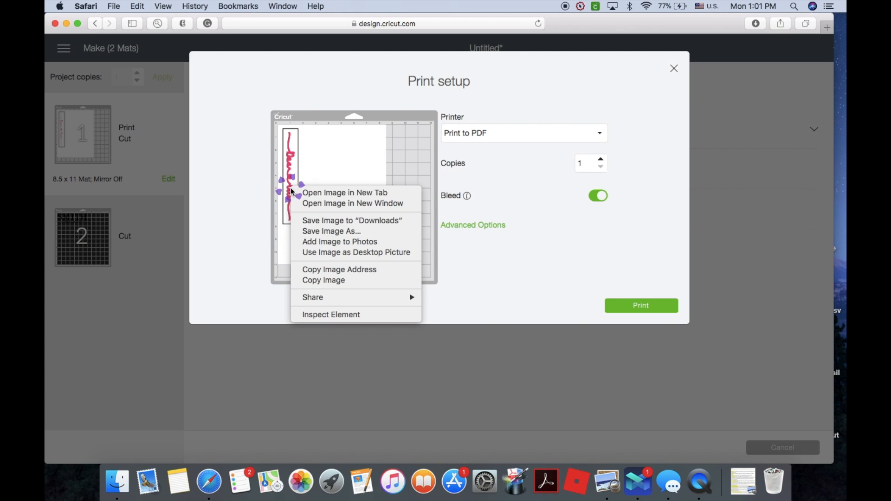
left_click(318, 232)
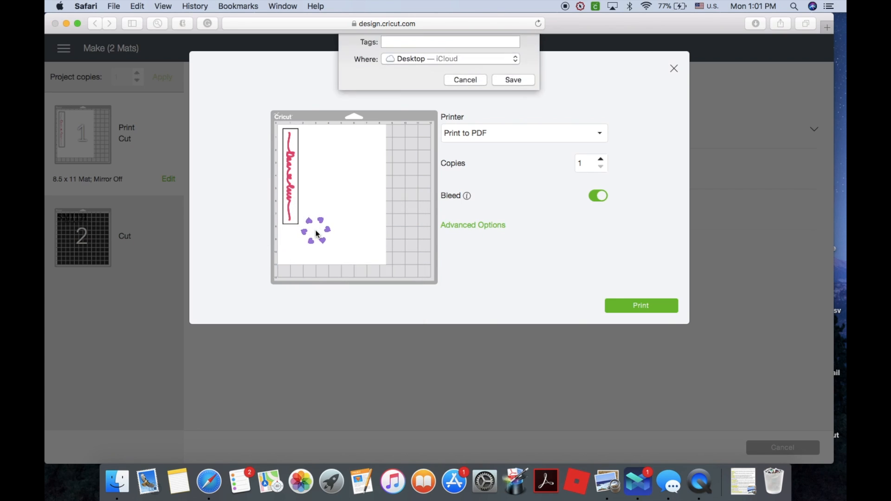
type("sample.png")
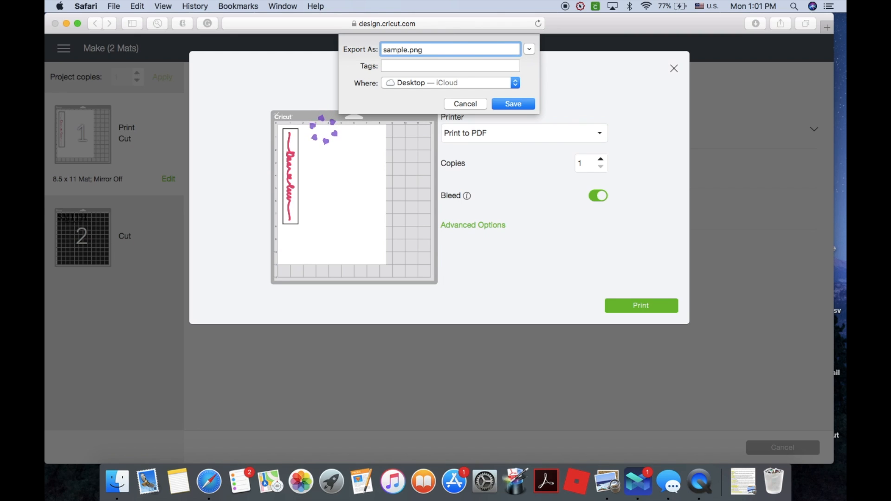
left_click(513, 104)
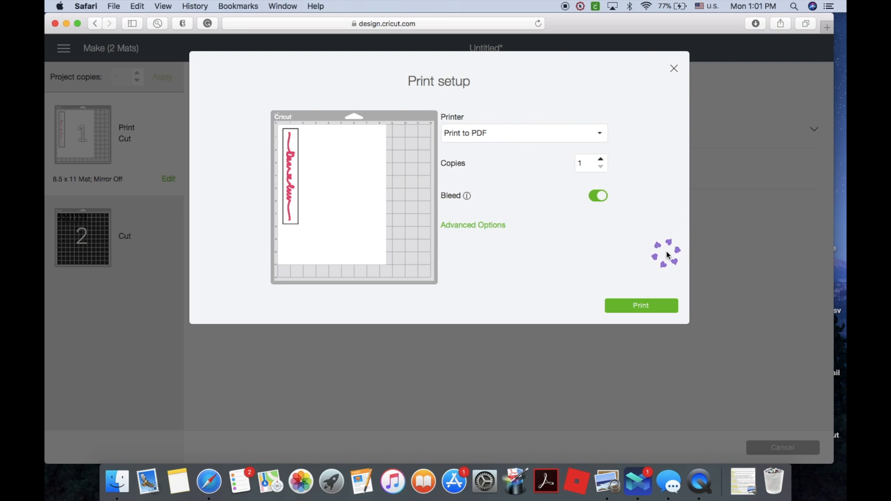
Cancel making the project and delete the pink duplicate of the script names from the canvas.
left_click(674, 69)
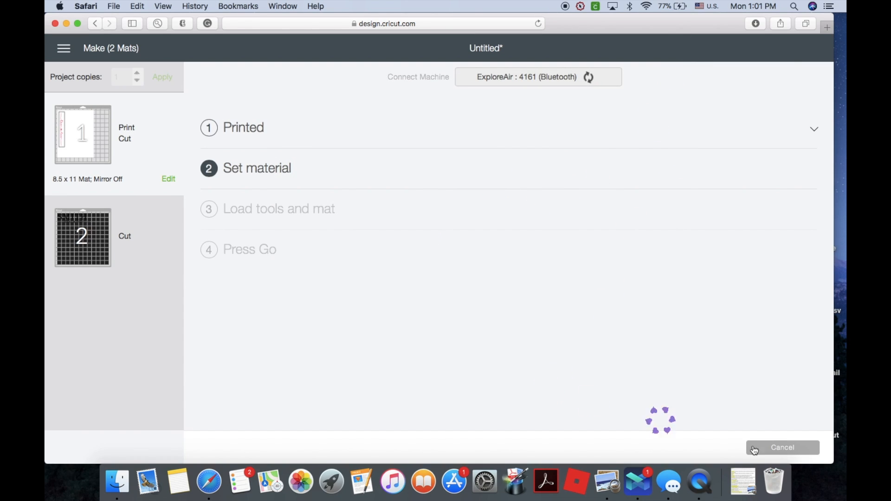
left_click(793, 451)
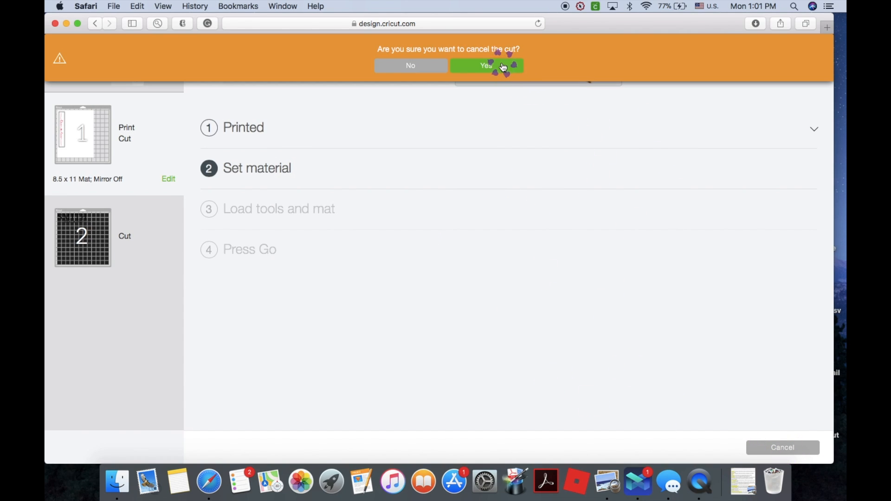
left_click(503, 66)
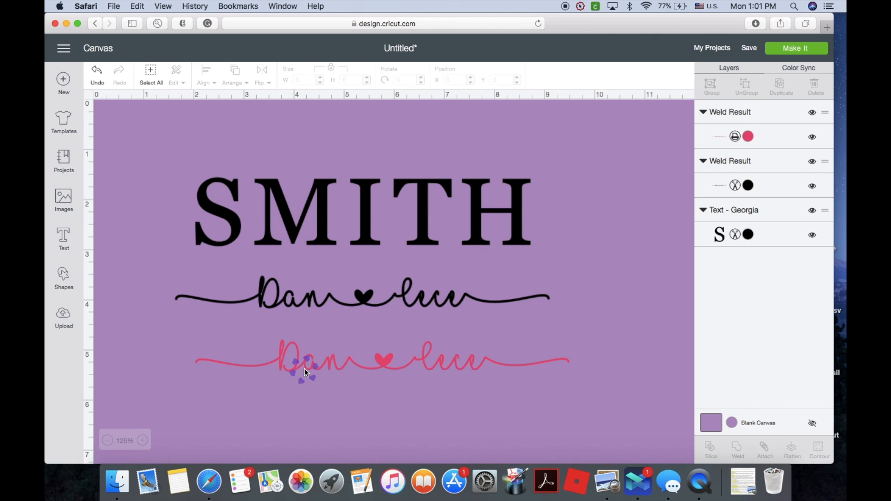
left_click(304, 368)
key("Delete")
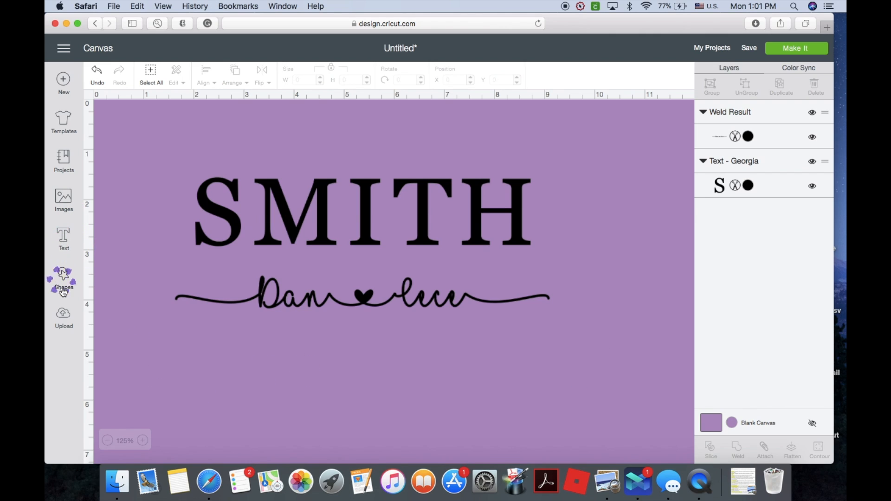
Upload sample.png from the Desktop as an image and set its image type to Simple.
left_click(62, 316)
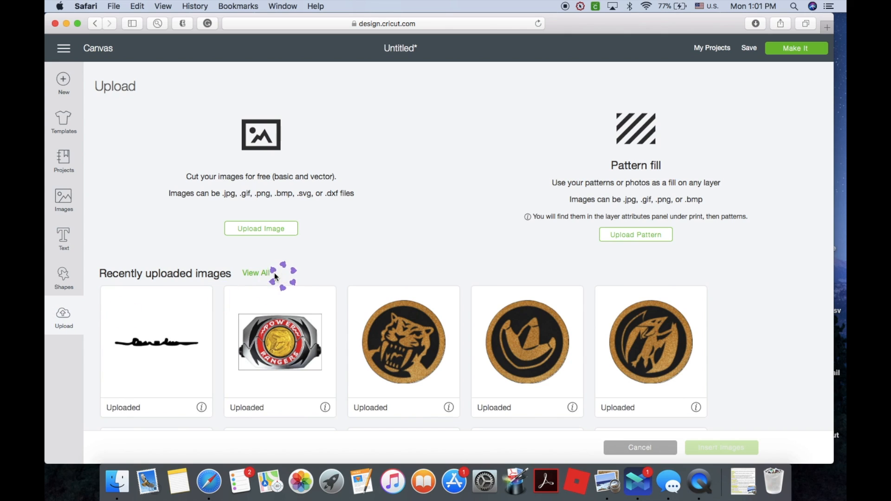
left_click(244, 230)
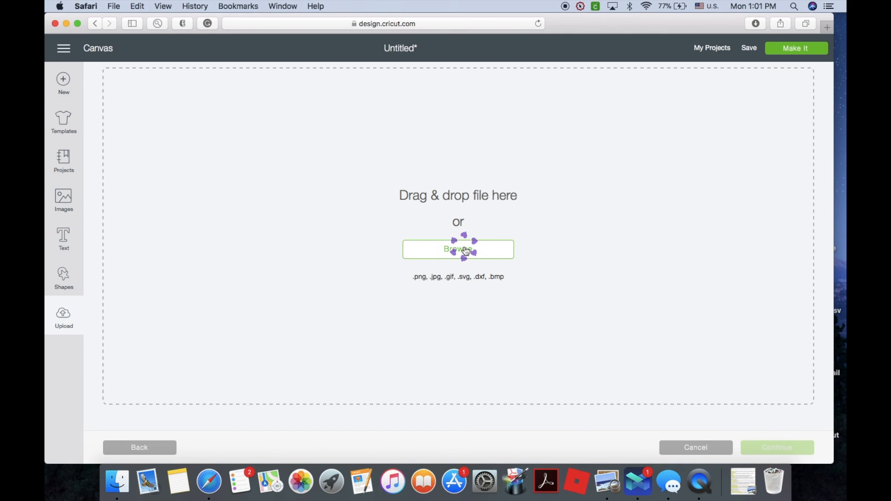
left_click(466, 251)
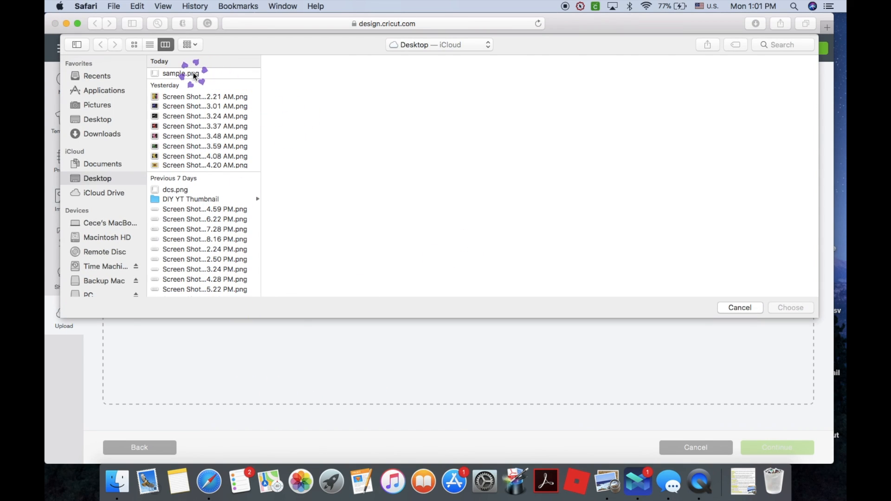
left_click(194, 75)
double_click(194, 75)
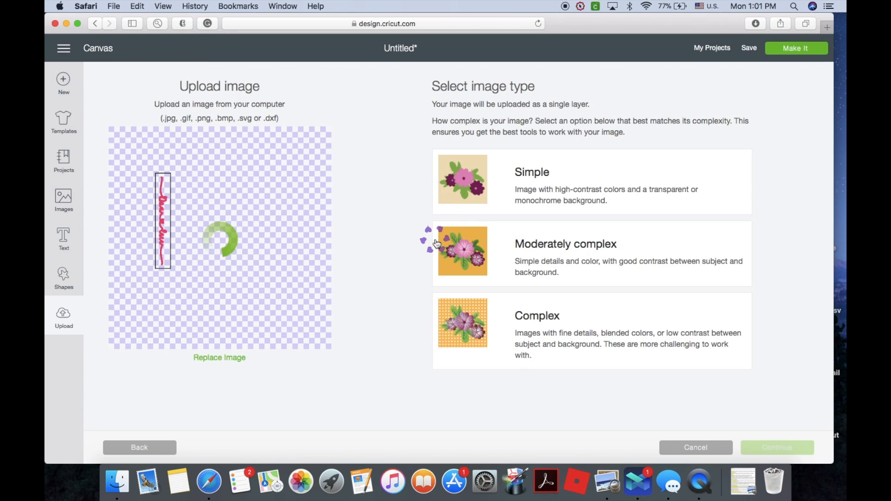
left_click(557, 186)
left_click(791, 448)
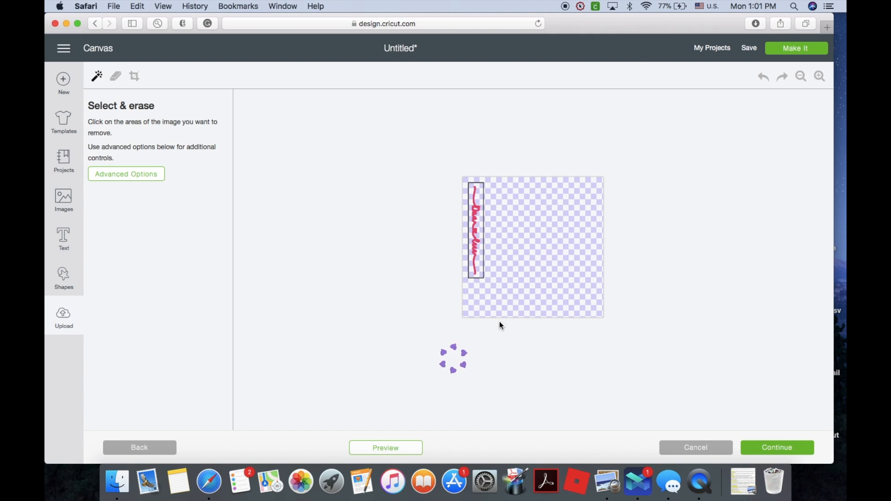
Crop the uploaded image to just inside its black frame, keeping only the thick pink script.
left_click(819, 77)
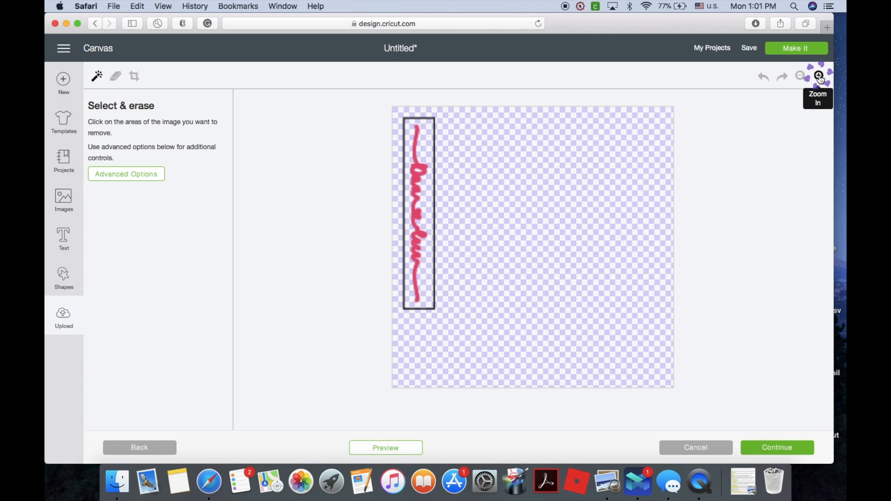
left_click(820, 77)
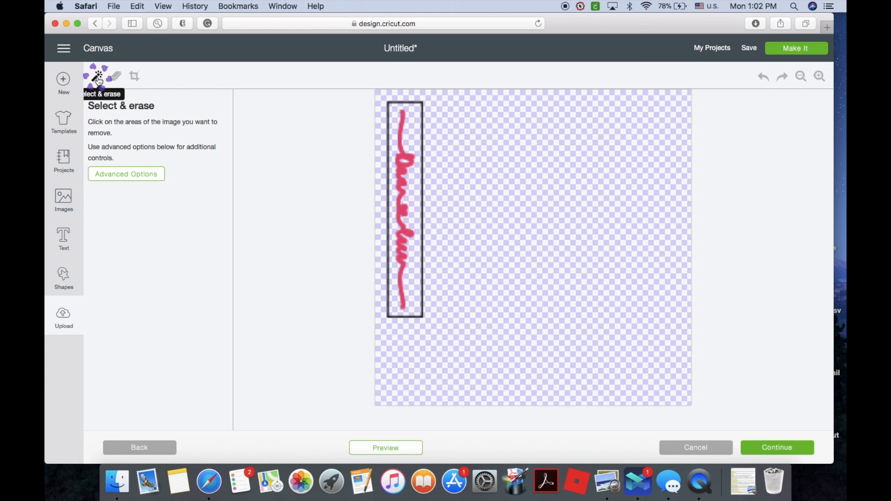
left_click(134, 82)
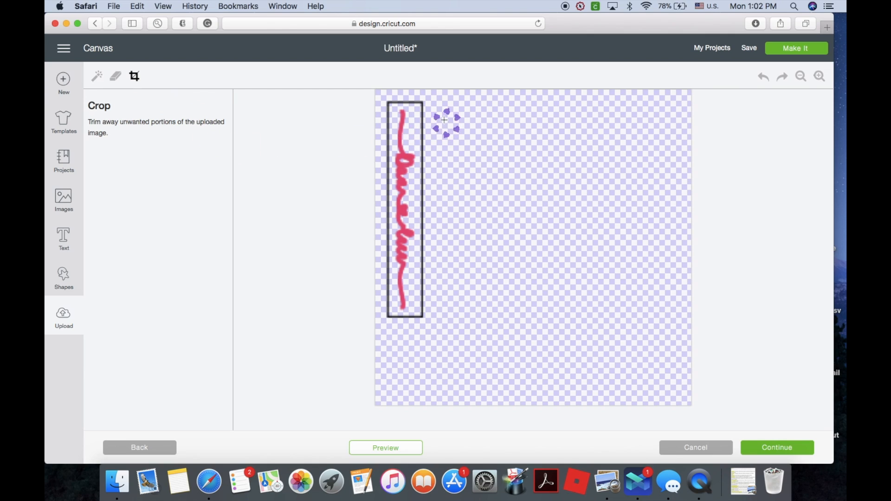
left_click_drag(390, 105, 420, 314)
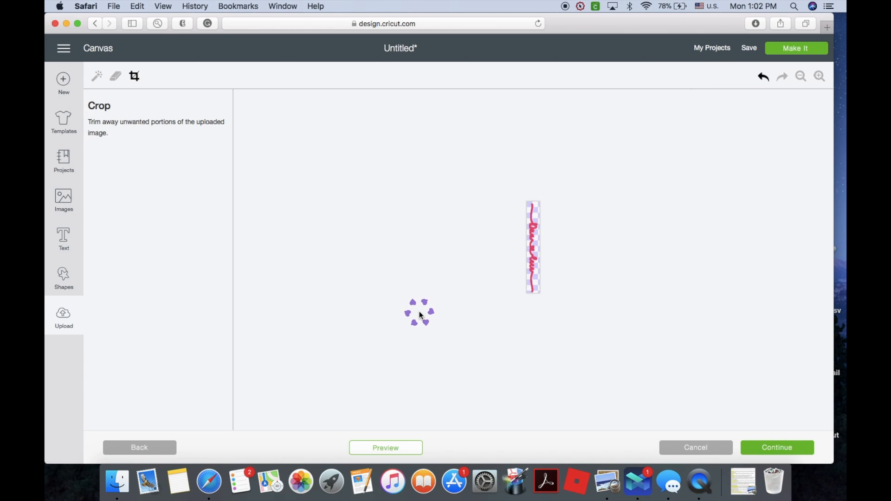
Save the cropped script as a cut image and insert it on the canvas.
left_click(797, 446)
left_click(500, 319)
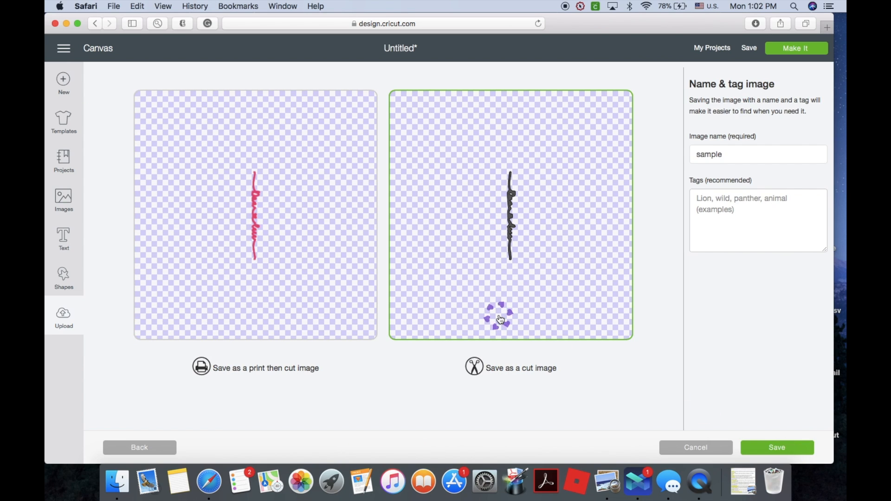
left_click(783, 450)
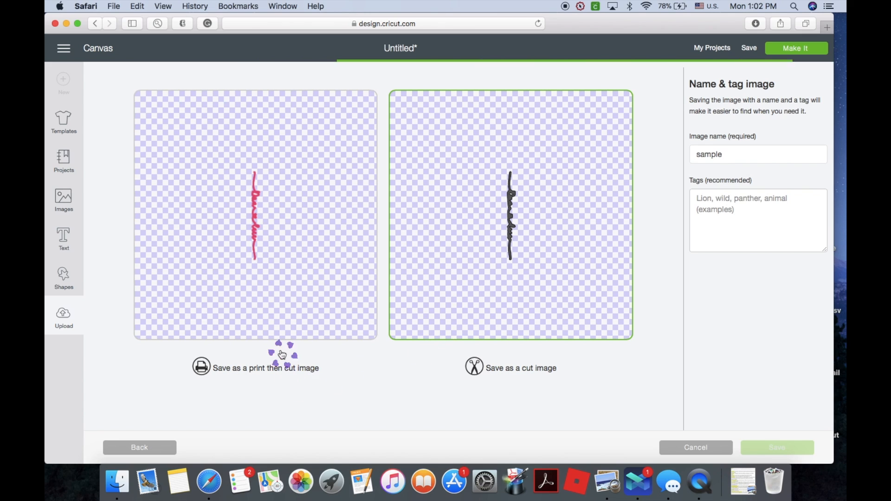
left_click(172, 323)
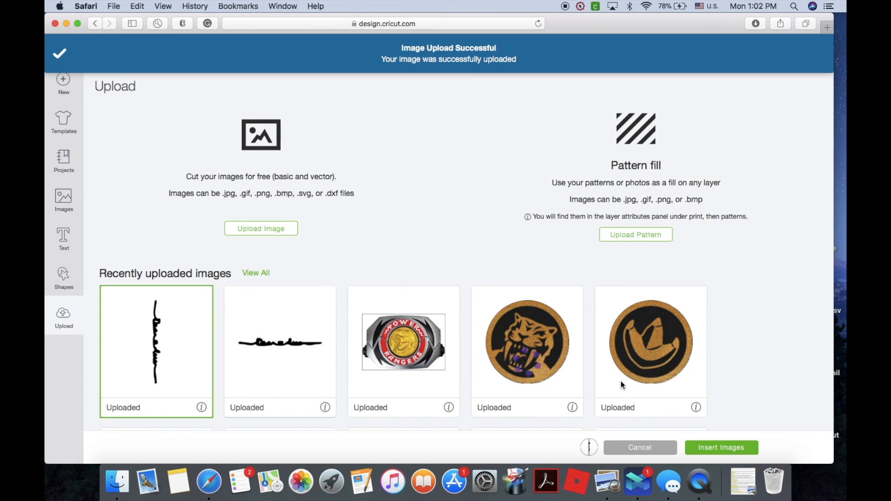
left_click(749, 451)
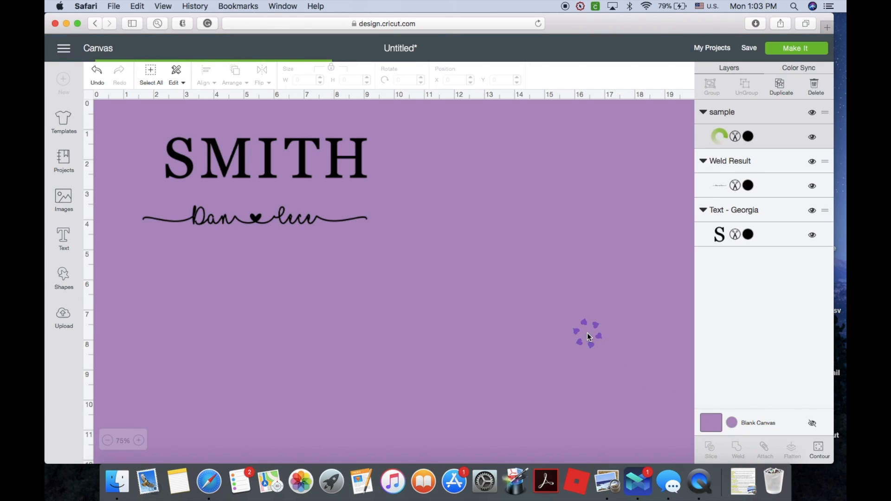
Rotate the inserted script outline to horizontal below the names and set its width to 7.498 inches.
left_click(141, 441)
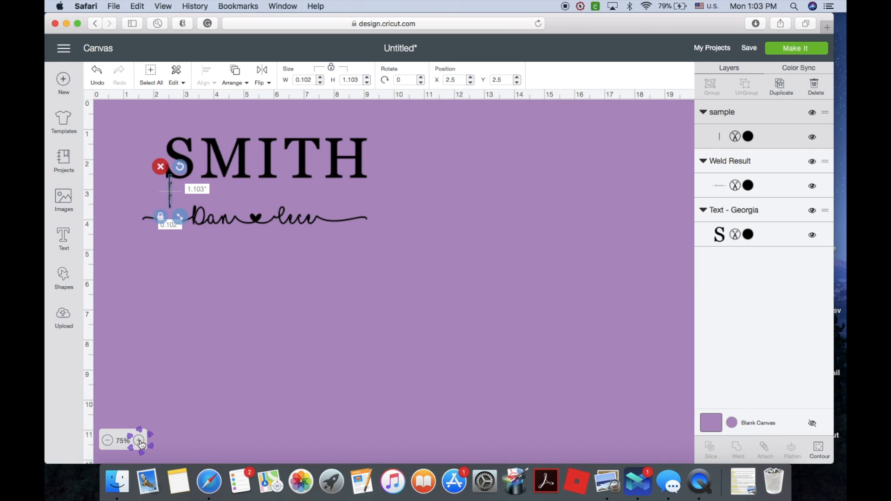
left_click(142, 441)
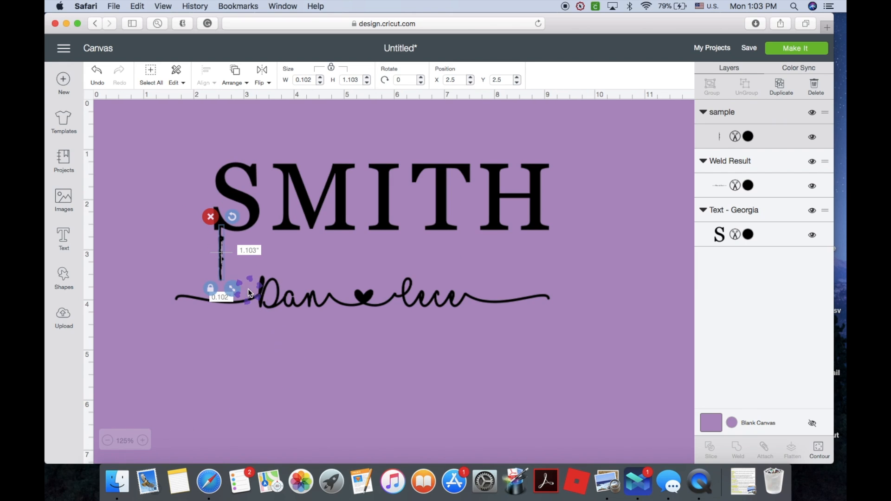
left_click_drag(220, 272, 276, 382)
left_click_drag(277, 337, 198, 353)
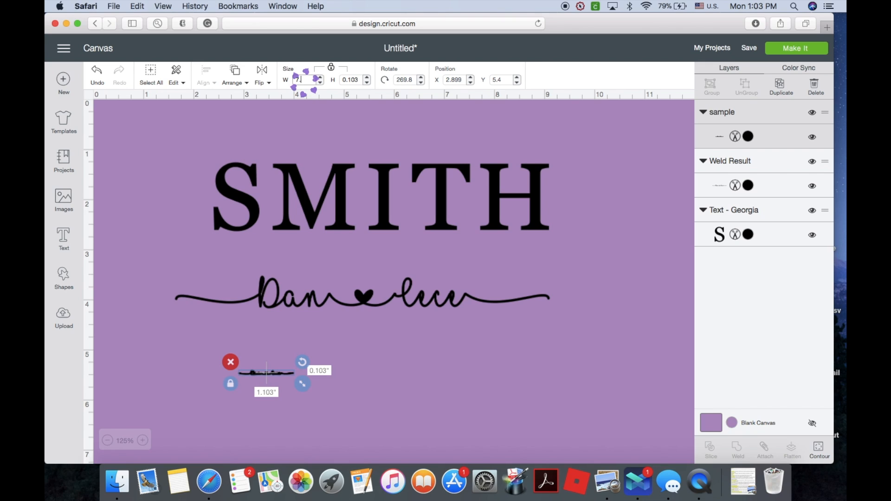
key("Return")
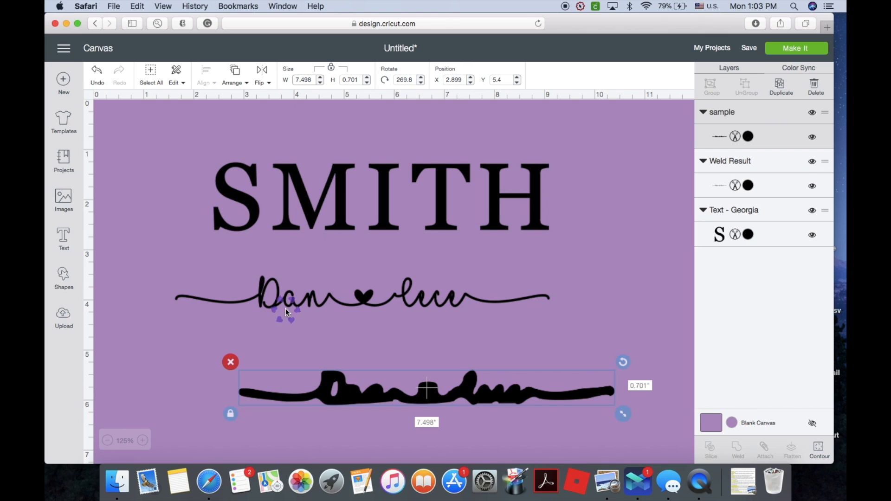
Move the script outline directly beneath the script names and color it white (#FFFFFF).
left_click_drag(324, 395, 256, 347)
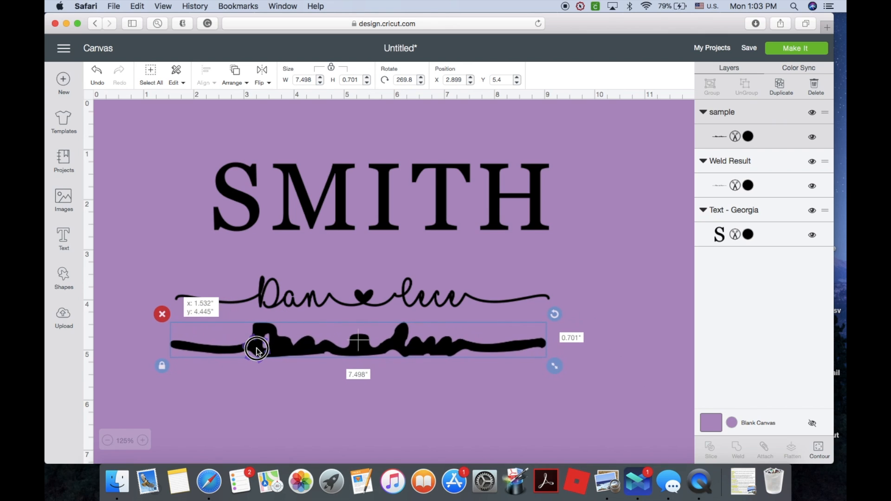
left_click(748, 136)
left_click(573, 205)
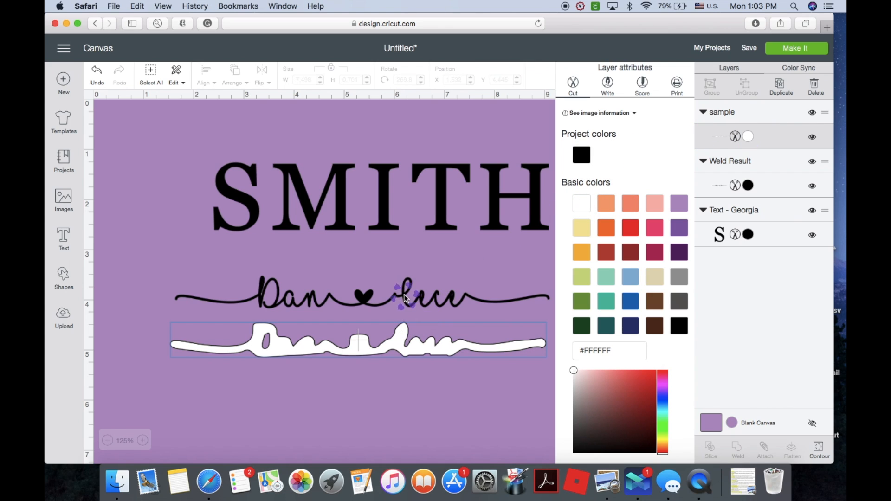
Place the black script names over the white outline and bring them to the front, centered within it.
left_click(387, 325)
left_click_drag(386, 325, 393, 347)
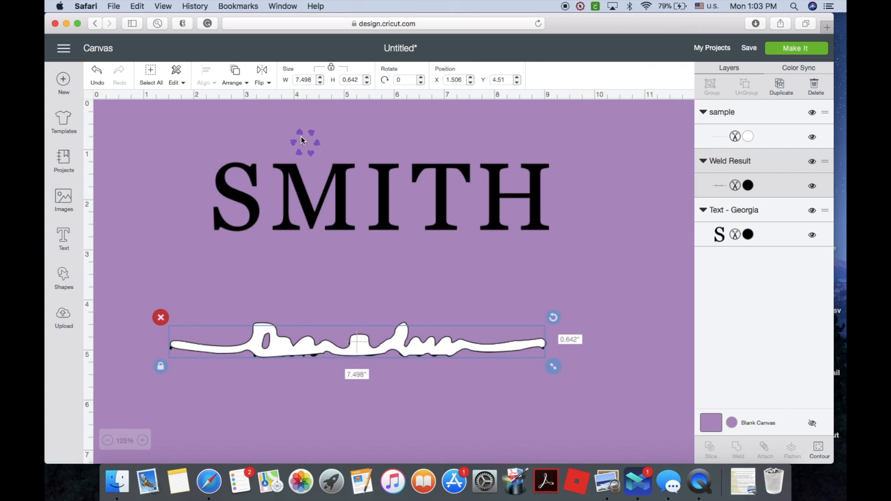
left_click(239, 84)
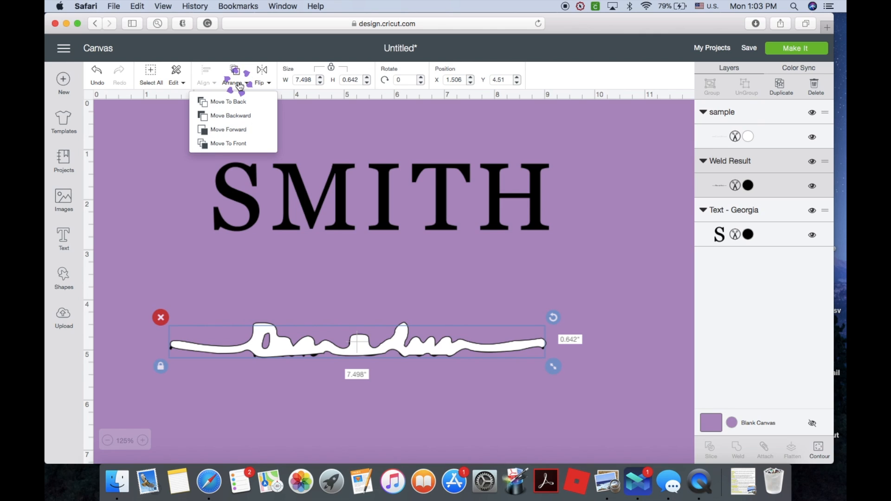
left_click(228, 143)
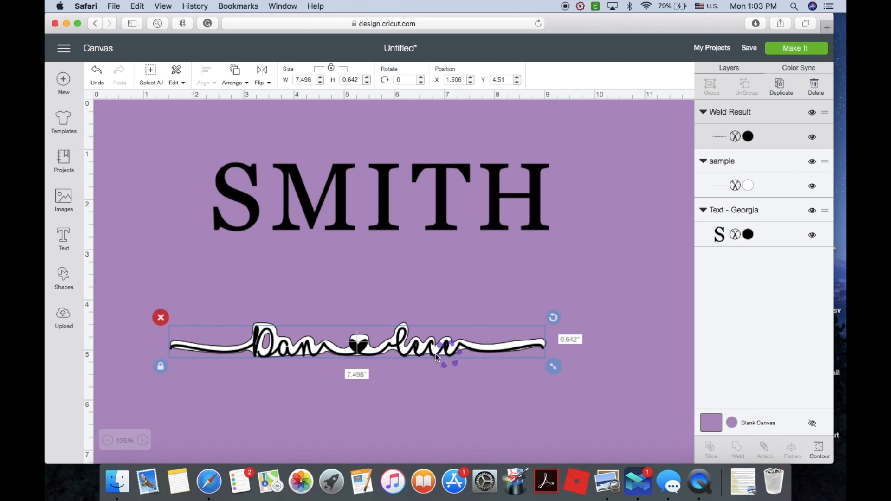
left_click_drag(366, 347, 367, 346)
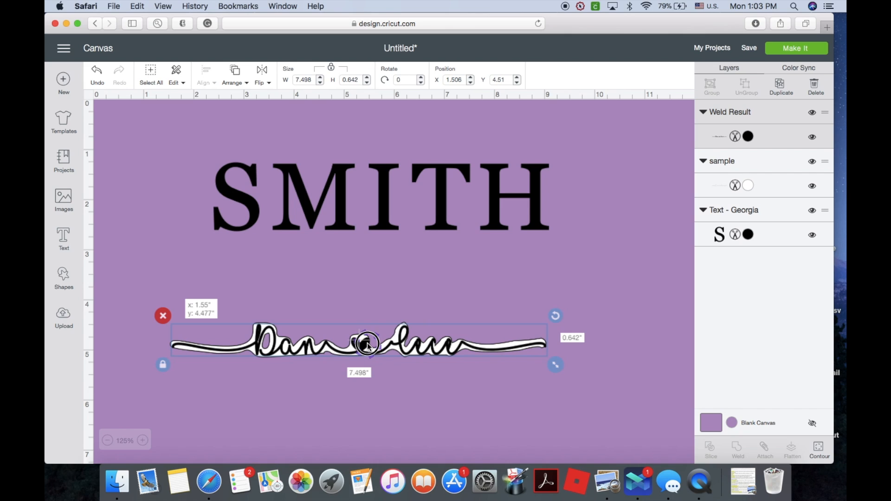
left_click(476, 434)
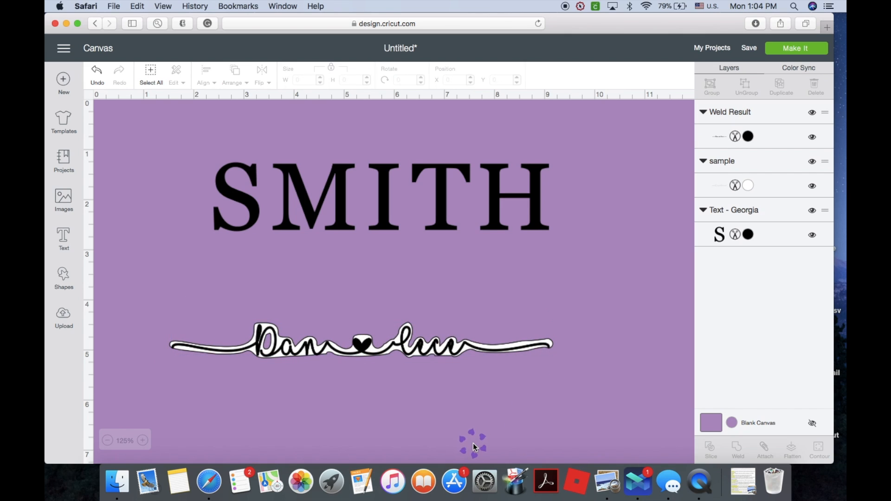
Move the white outline onto the large surname and center-align the two with each other.
left_click(434, 346)
left_click_drag(434, 345, 426, 193)
left_click(347, 219)
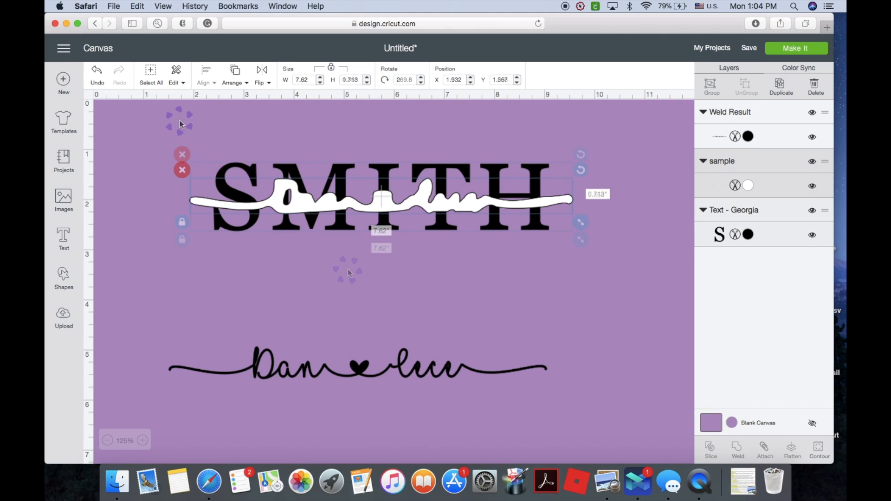
left_click(180, 121)
left_click_drag(188, 138, 297, 237)
left_click(208, 84)
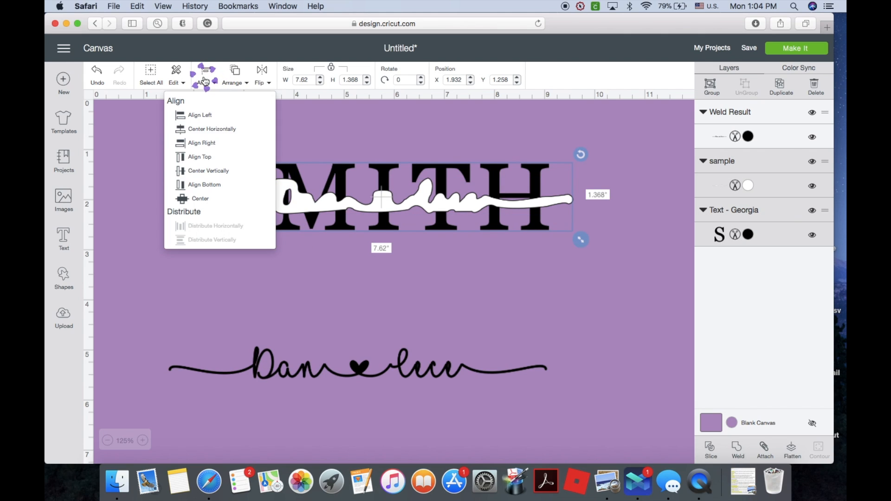
left_click(206, 200)
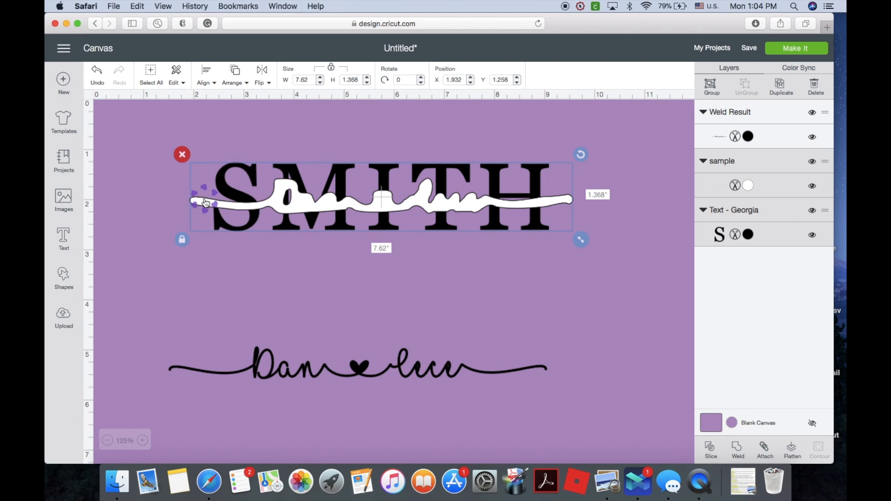
Slice the white outline out of the large surname and delete the leftover pieces, keeping the cut surname just above the script names.
left_click(736, 448)
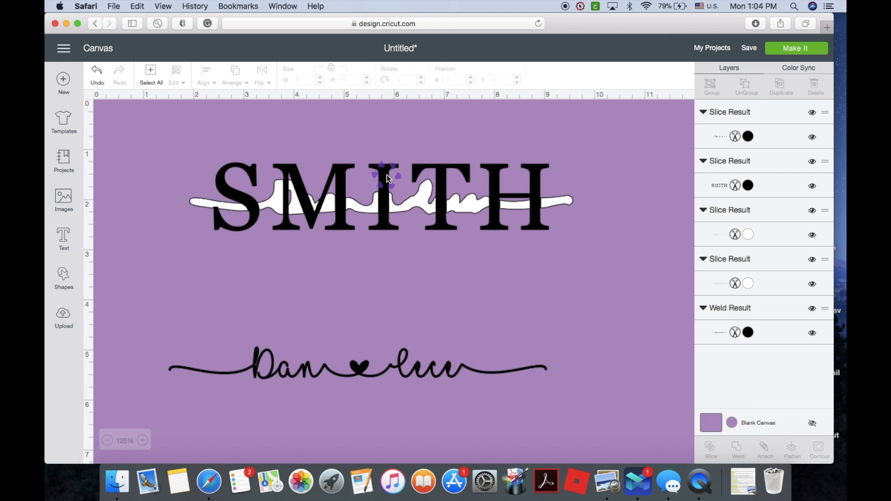
left_click_drag(373, 173, 370, 284)
left_click(177, 210)
left_click_drag(159, 154, 559, 221)
key("Delete")
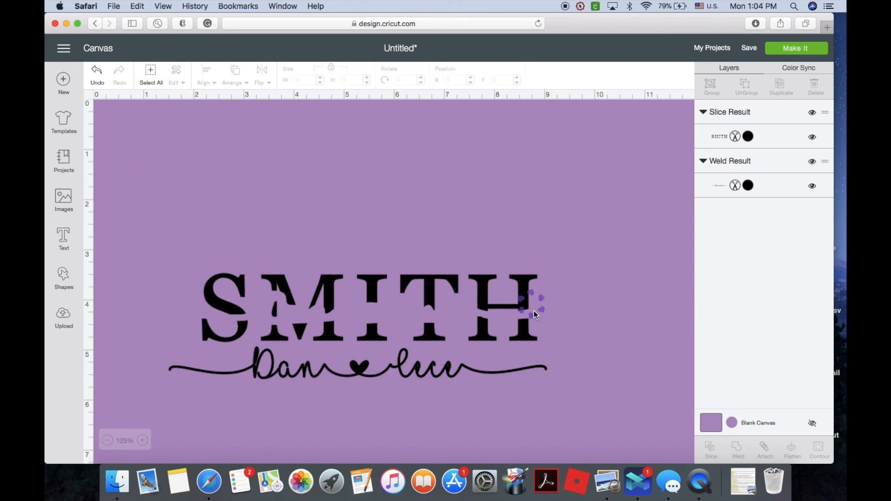
Place the black script names into the sliced gap across the middle of the surname.
left_click_drag(364, 371, 374, 318)
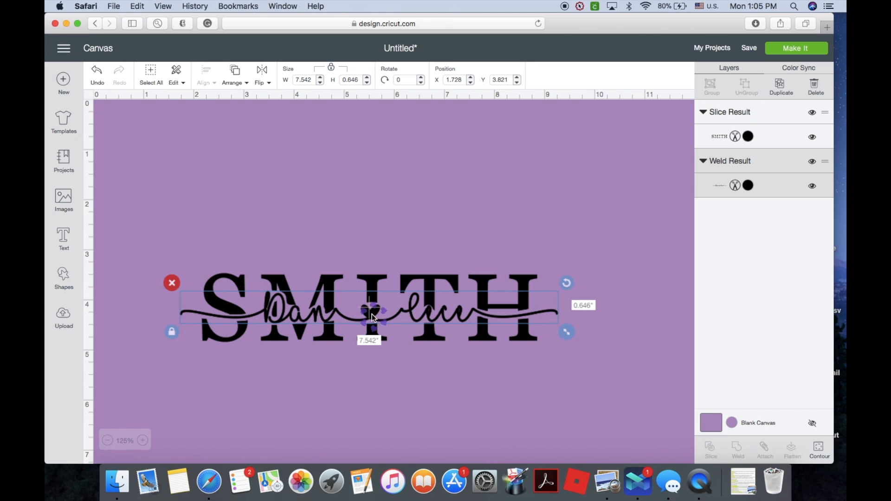
left_click(351, 203)
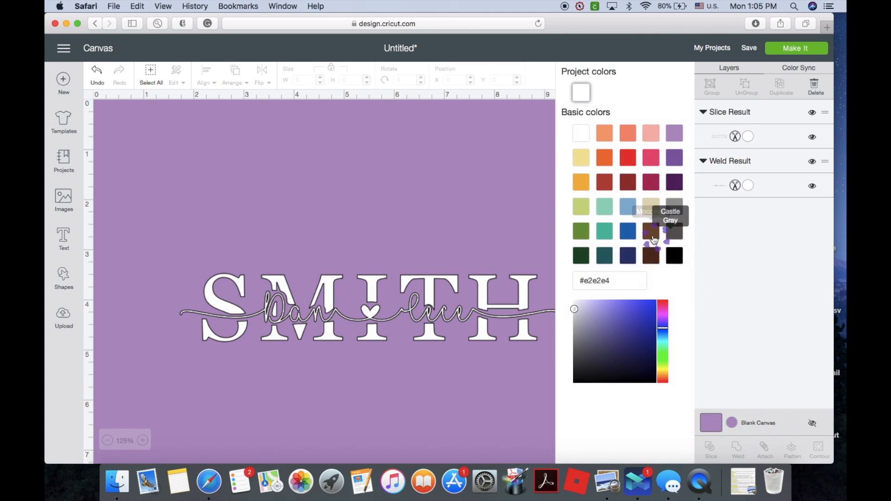
Compare brown and gray basic colors for the blank canvas and set its background to gray (#989898).
left_click(650, 229)
left_click(678, 215)
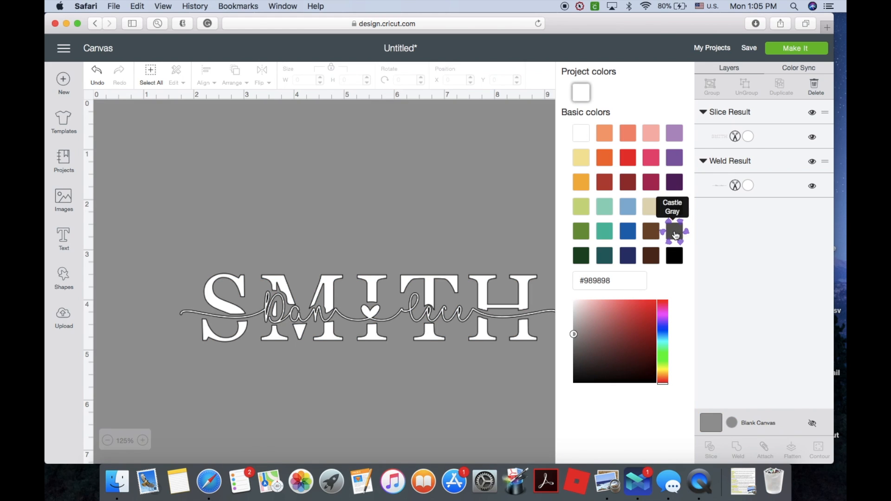
left_click(676, 235)
left_click(675, 207)
left_click(384, 237)
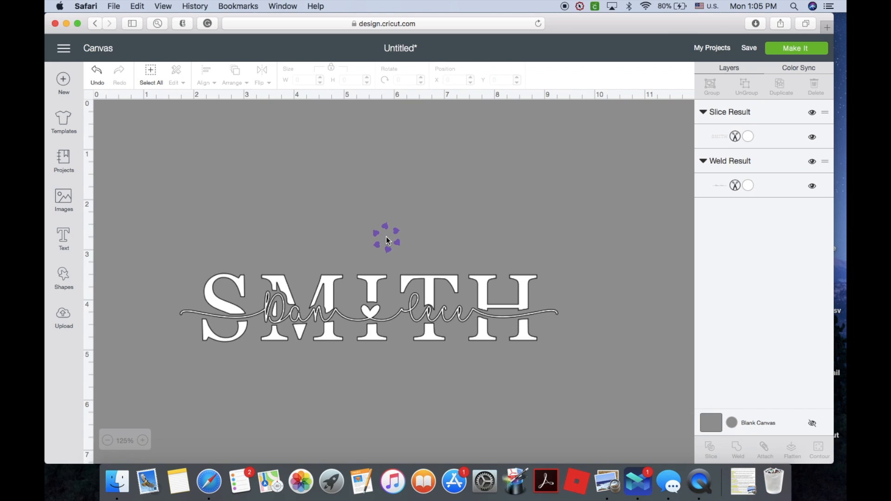